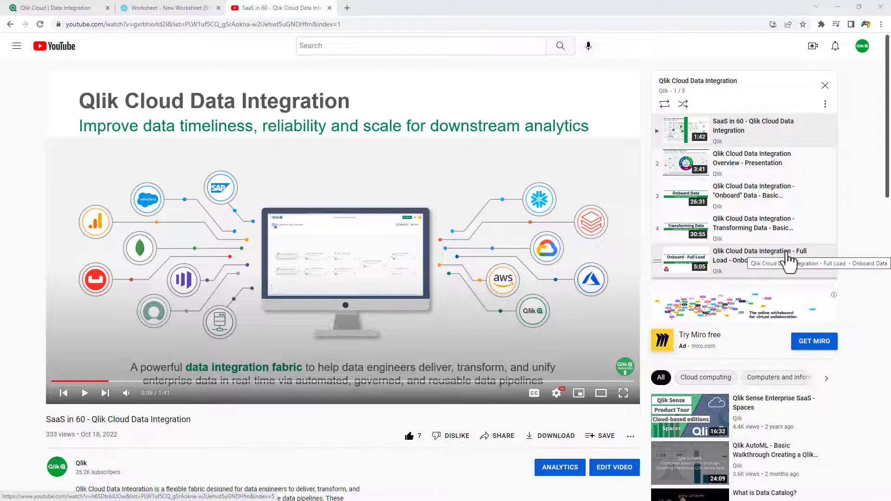
Look over the fruit_veg_sales_small source table in DBeaver, then return to the Qlik Cloud data projects in the browser.
{"action": "left_click", "coordinate": [70, 8]}
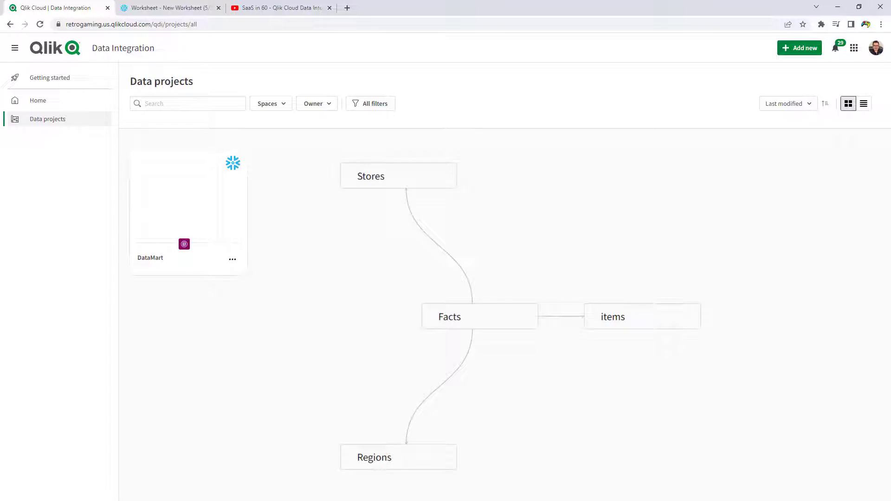
{"action": "key", "text": "alt+Tab"}
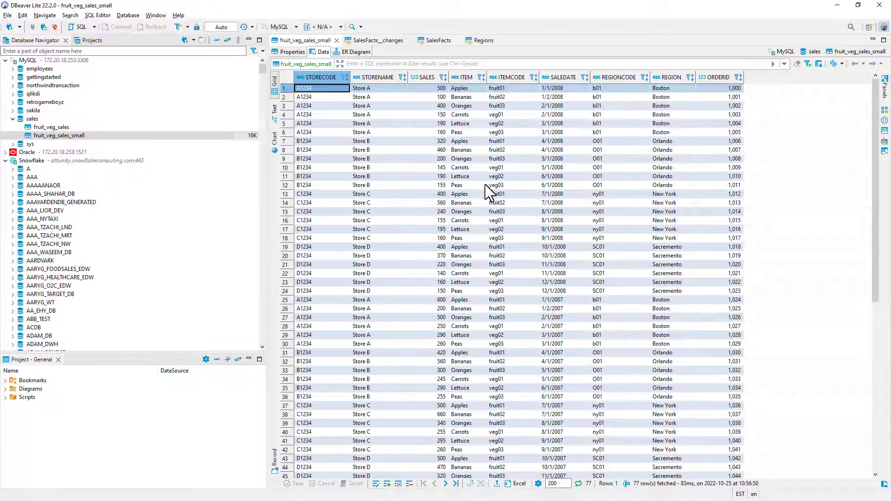
{"action": "left_click", "coordinate": [837, 6]}
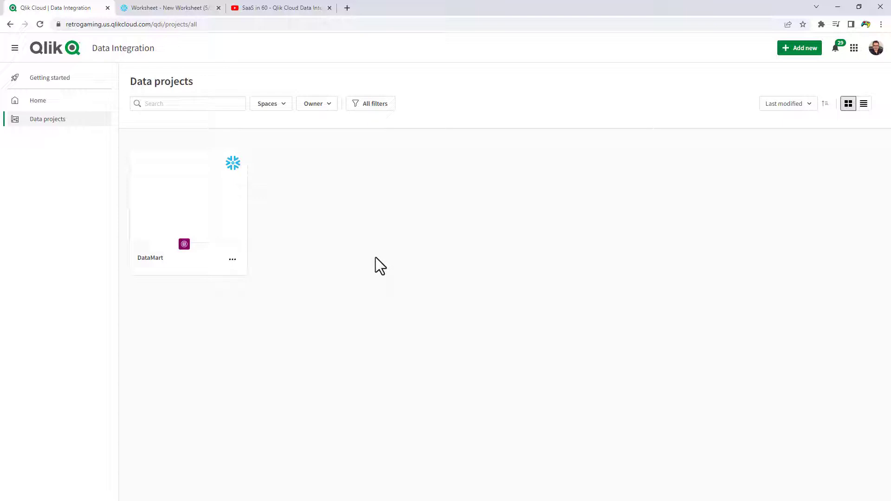
Start a new data project named "Data Mart Video" in the "Do More with Qlik - Data Space" space.
{"action": "left_click", "coordinate": [798, 47]}
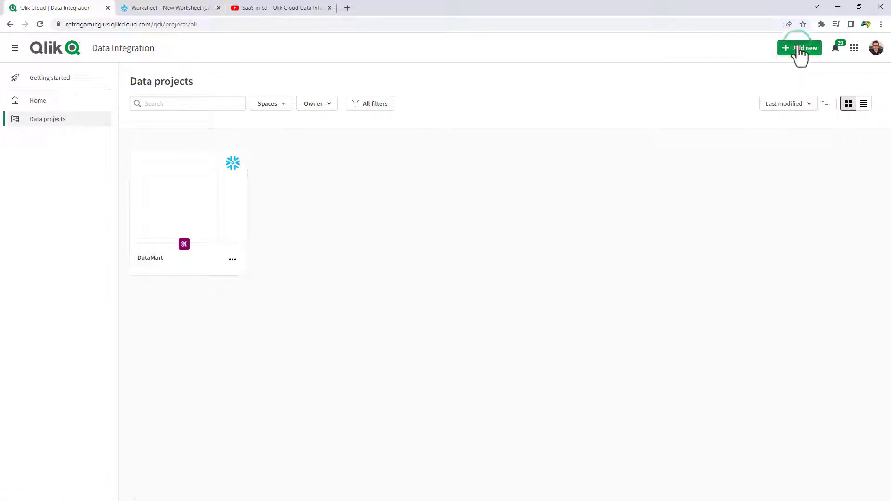
{"action": "left_click", "coordinate": [728, 89]}
{"action": "left_click", "coordinate": [474, 171]}
{"action": "type", "text": "Data Mart Video"}
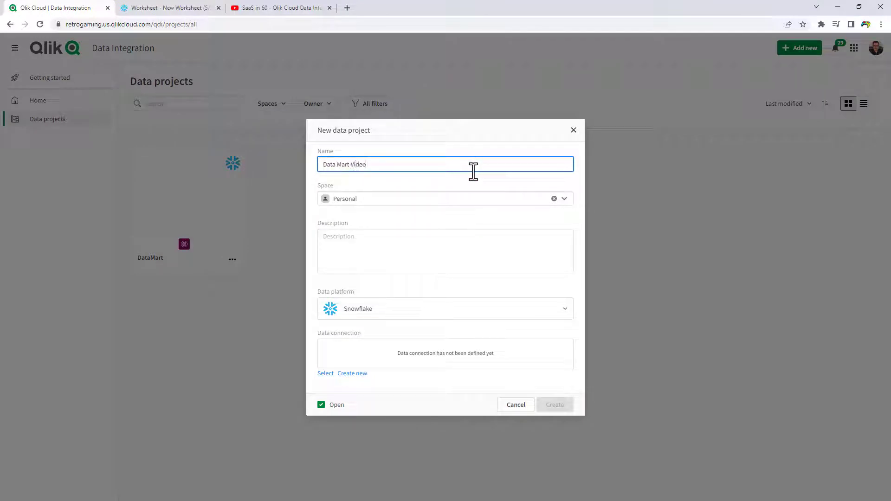
{"action": "left_click", "coordinate": [562, 201]}
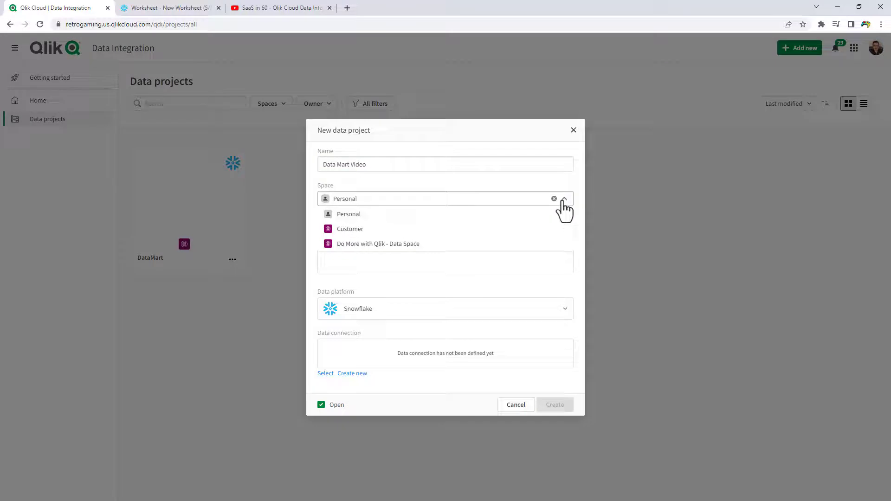
{"action": "left_click", "coordinate": [396, 244]}
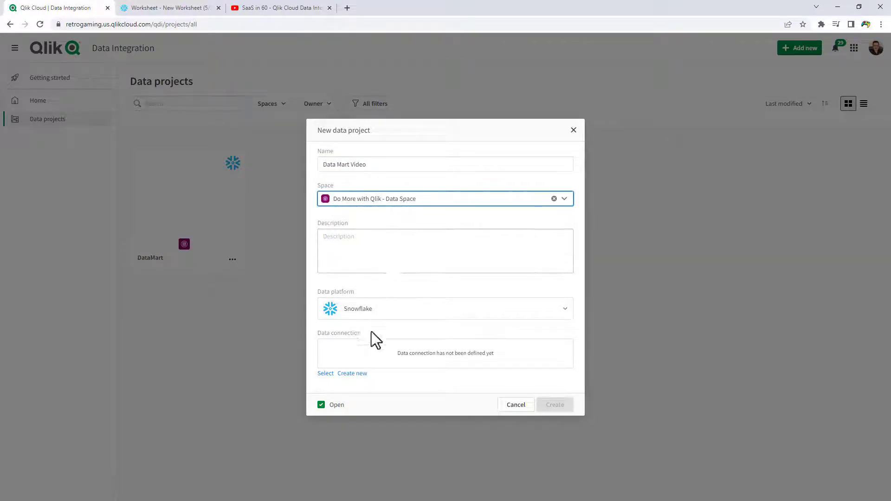
Keep Snowflake as the data platform, choose the Snowflake_attunity.snowflakecomputing.com connection and create the project.
{"action": "left_click", "coordinate": [409, 308]}
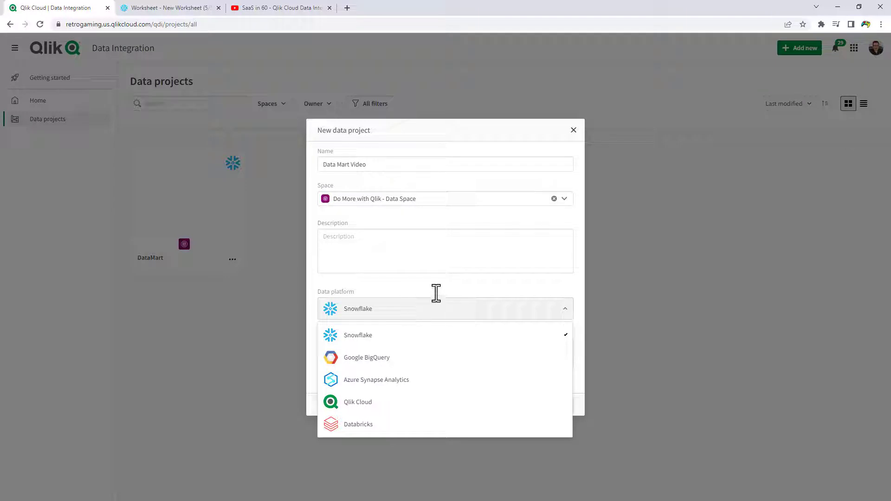
{"action": "left_click", "coordinate": [454, 288]}
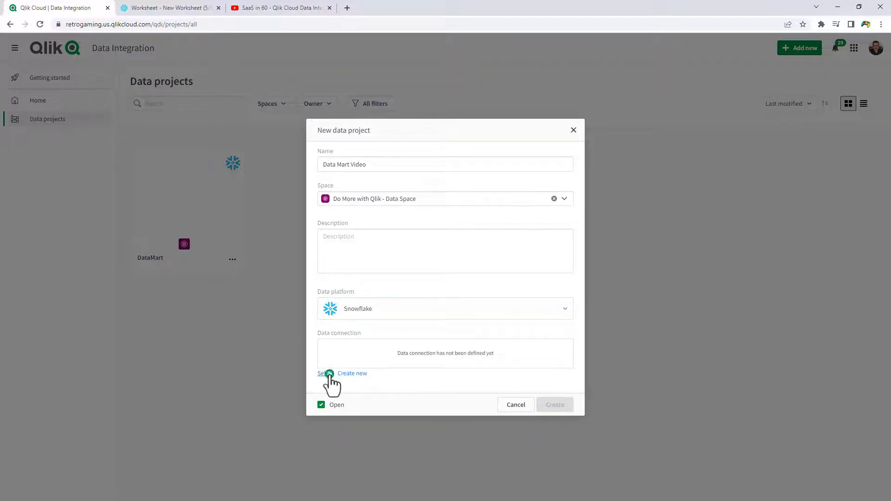
{"action": "left_click", "coordinate": [327, 372]}
{"action": "left_click", "coordinate": [380, 265]}
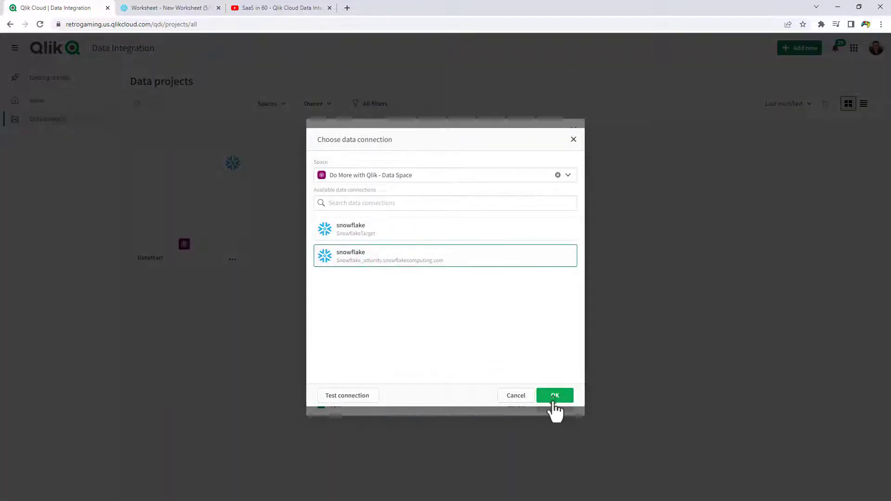
{"action": "left_click", "coordinate": [553, 399]}
{"action": "left_click", "coordinate": [555, 405]}
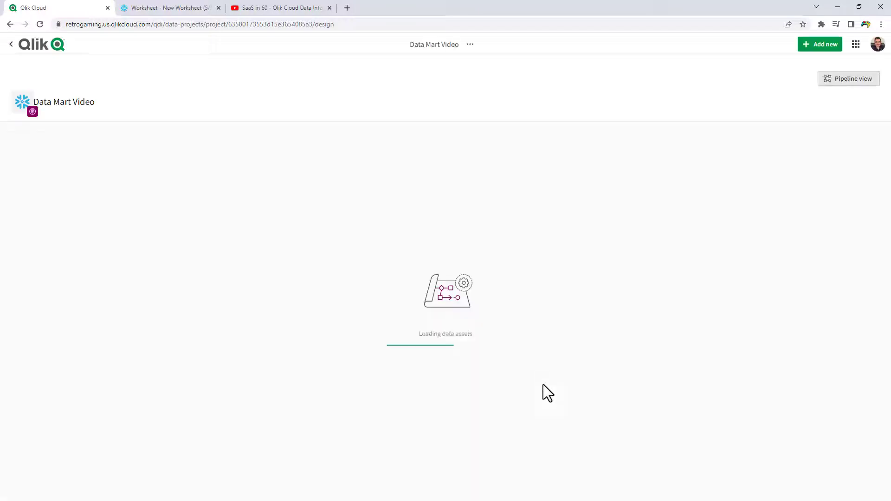
Start onboarding data under the default name Onboarding, with QMI_MySQL as the source connection.
{"action": "left_click", "coordinate": [457, 360]}
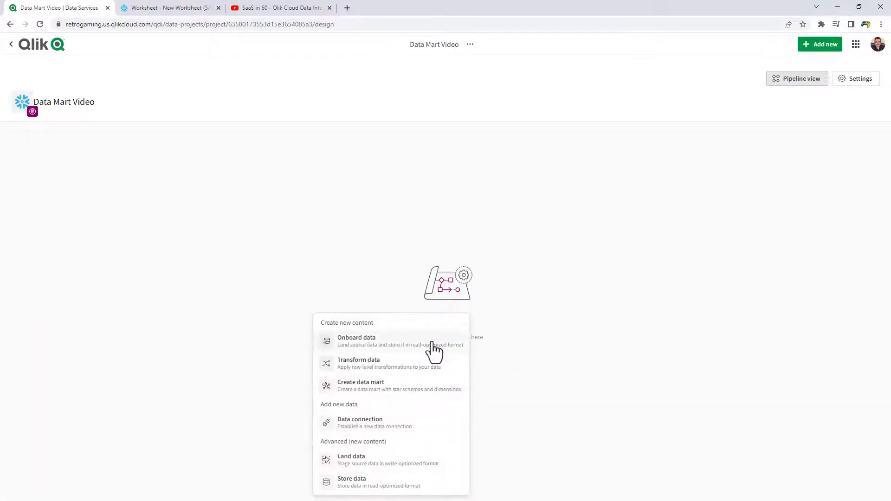
{"action": "left_click", "coordinate": [431, 343]}
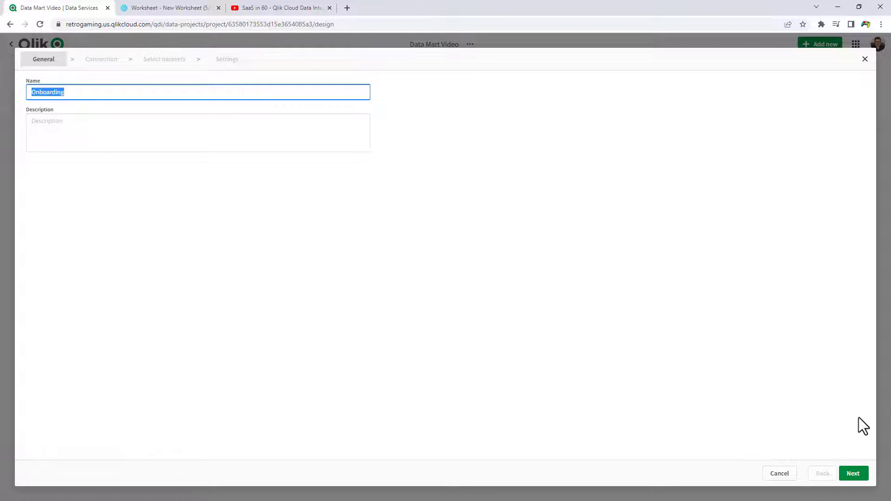
{"action": "left_click", "coordinate": [853, 475]}
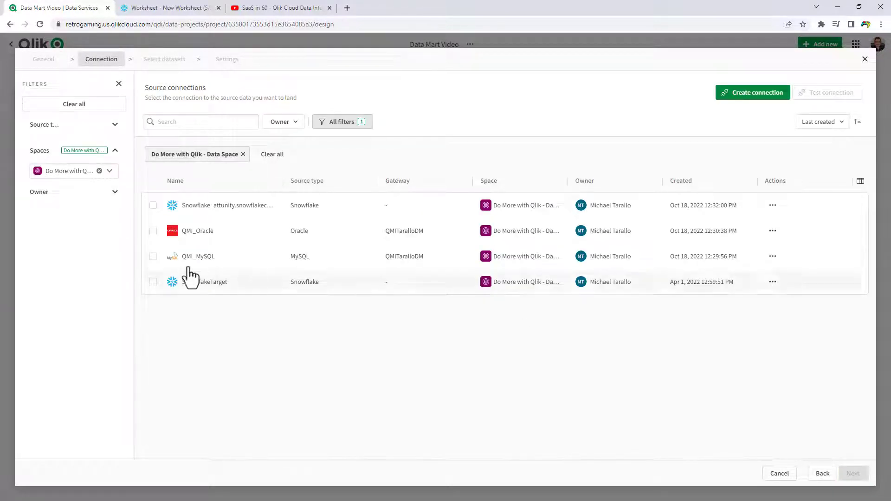
{"action": "left_click", "coordinate": [154, 256]}
{"action": "left_click", "coordinate": [854, 474]}
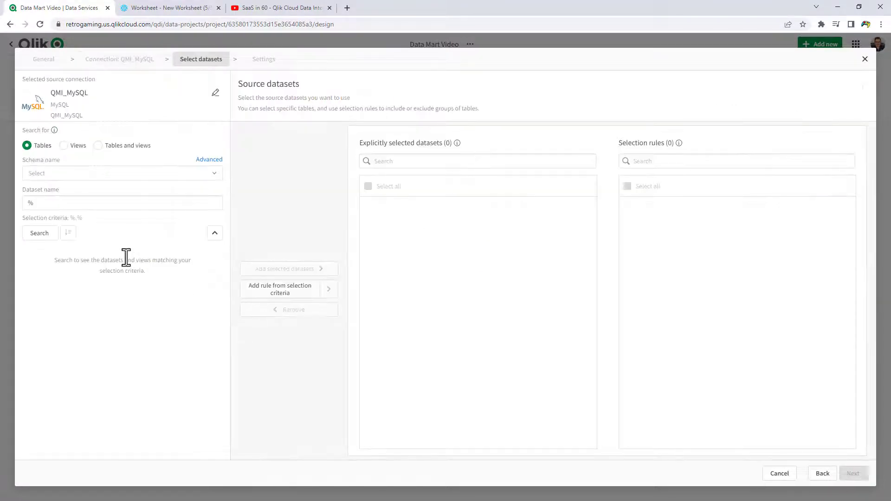
Search the sales schema for tables and add sales.fruit_veg_sales_small to the selected source datasets.
{"action": "left_click", "coordinate": [133, 175]}
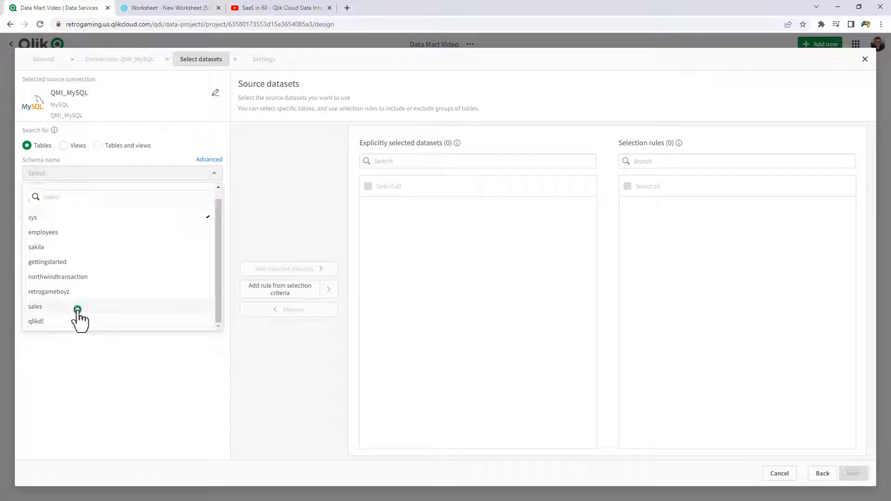
{"action": "left_click", "coordinate": [76, 306]}
{"action": "left_click", "coordinate": [34, 237]}
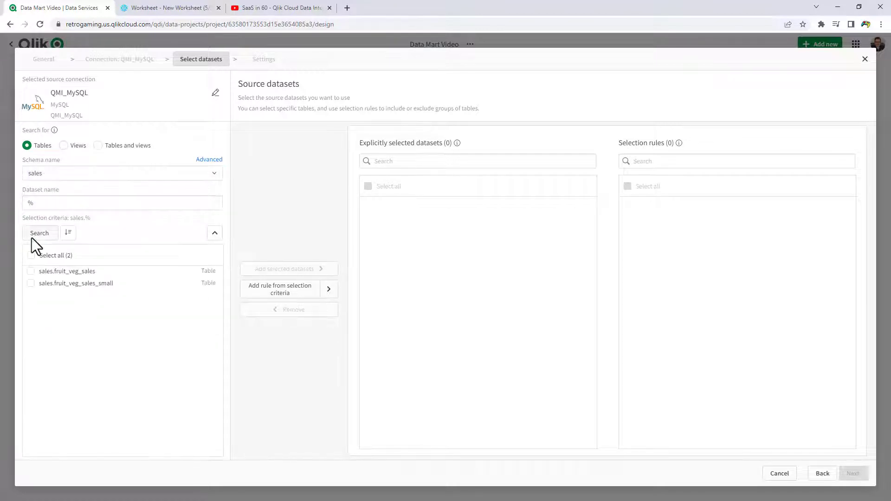
{"action": "left_click", "coordinate": [31, 283]}
{"action": "left_click", "coordinate": [284, 271]}
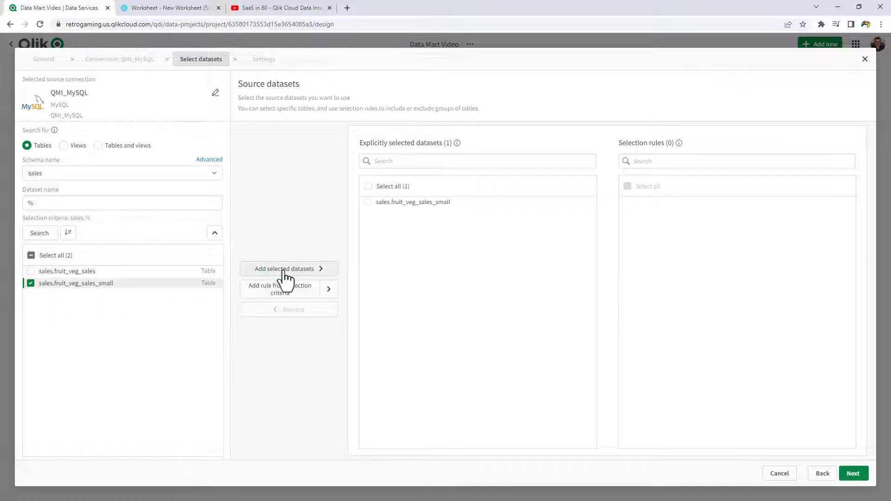
Set the onboarding history to replication with current data only, keep Full load and CDC, and finish the setup.
{"action": "left_click", "coordinate": [851, 474]}
{"action": "left_click", "coordinate": [115, 154]}
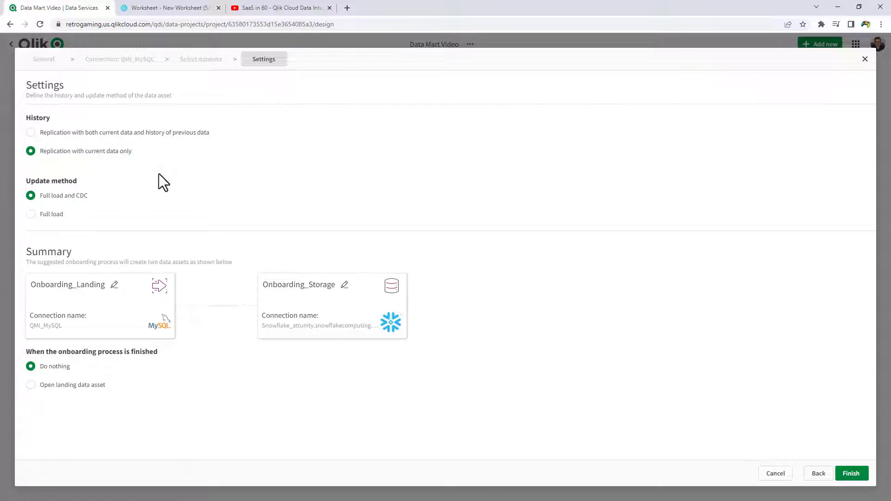
{"action": "left_click", "coordinate": [852, 474]}
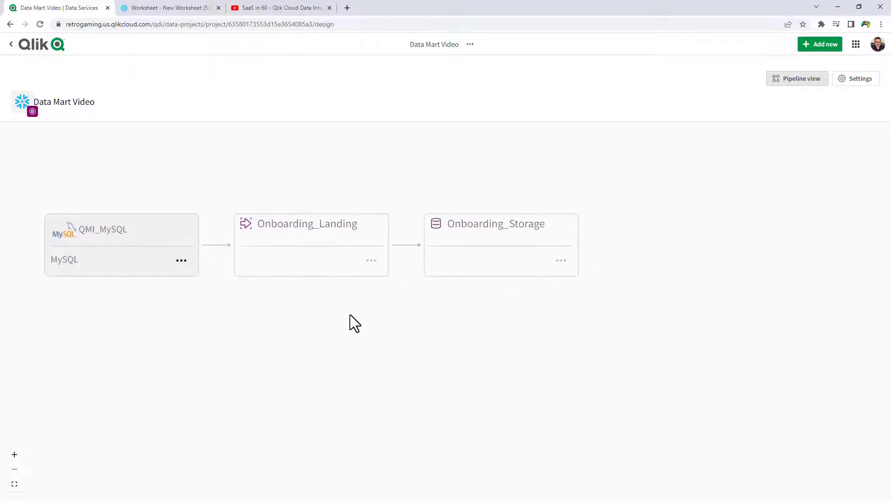
Prepare the Onboarding_Landing data asset in the pipeline.
{"action": "left_click", "coordinate": [363, 264]}
{"action": "left_click", "coordinate": [377, 334]}
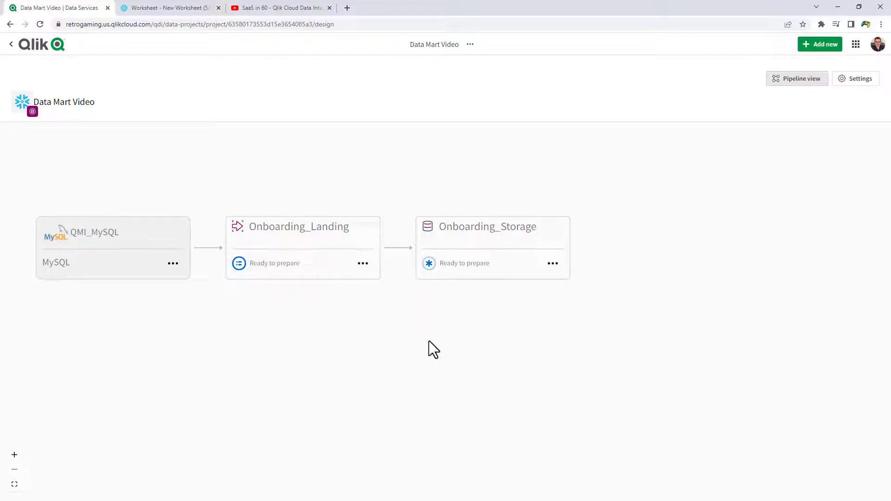
{"action": "left_click", "coordinate": [363, 264]}
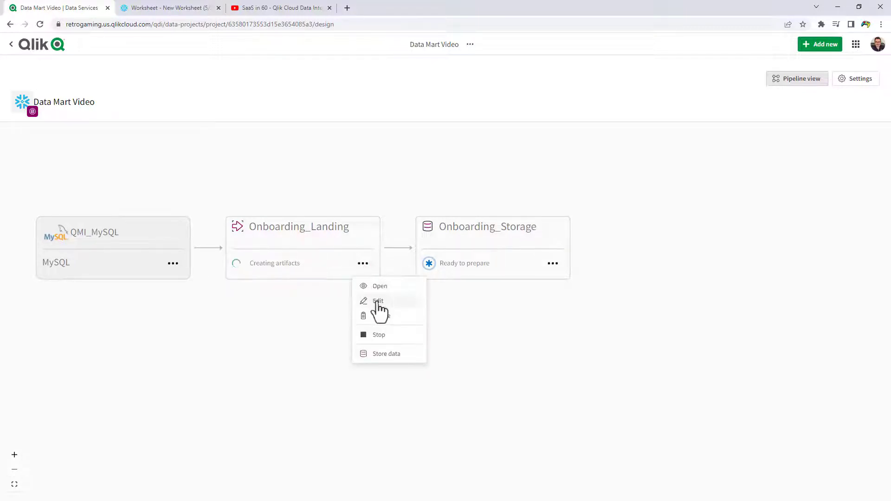
{"action": "left_click", "coordinate": [300, 293]}
Rename the Onboarding_Landing data asset to "Raw Sales Data - OLTP".
{"action": "left_click", "coordinate": [363, 263]}
{"action": "left_click", "coordinate": [375, 302]}
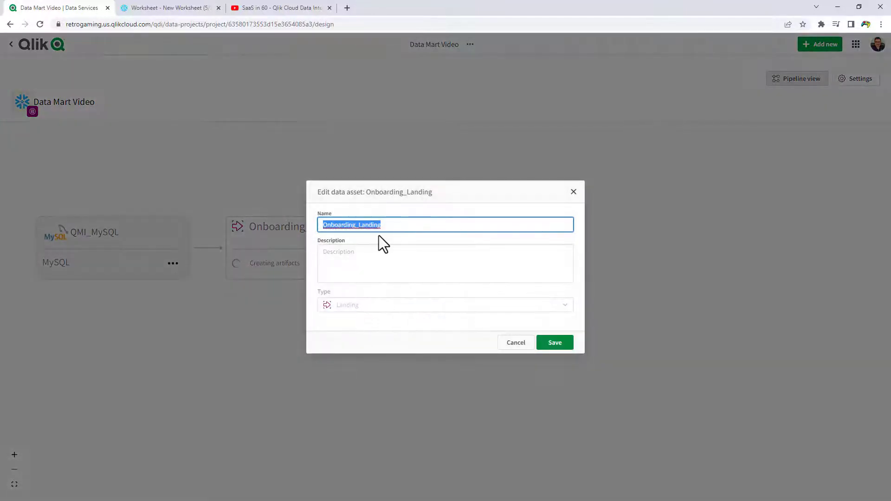
{"action": "type", "text": "Raw Sales Data - OLTP"}
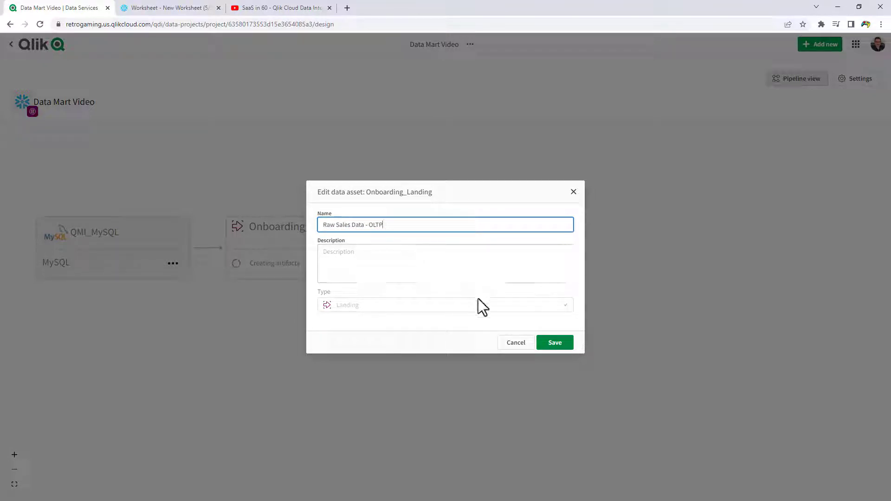
{"action": "left_click", "coordinate": [556, 347]}
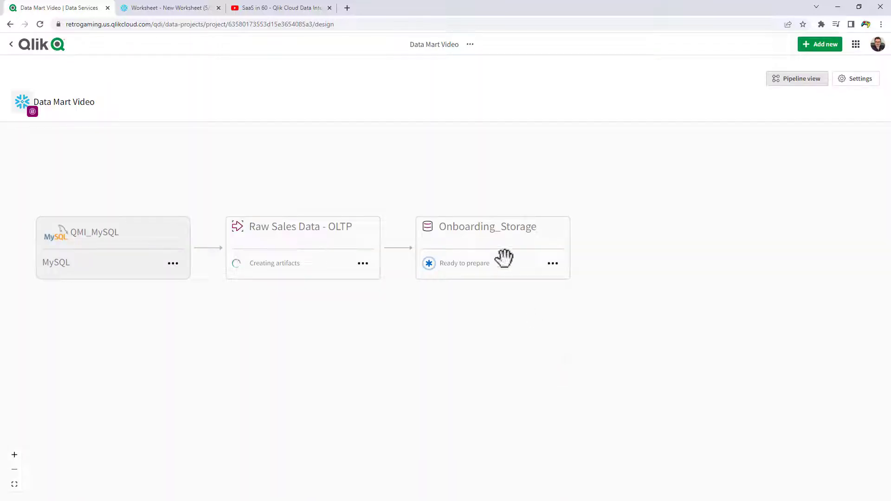
Rename the Onboarding_Storage data asset to "Standardize".
{"action": "left_click", "coordinate": [552, 265]}
{"action": "left_click", "coordinate": [567, 299]}
{"action": "type", "text": "St"}
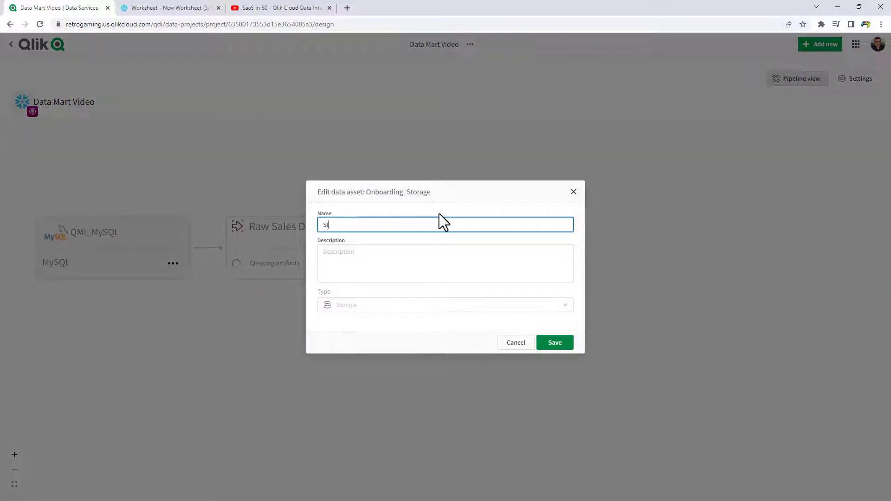
{"action": "type", "text": "andardize"}
{"action": "left_click", "coordinate": [555, 344]}
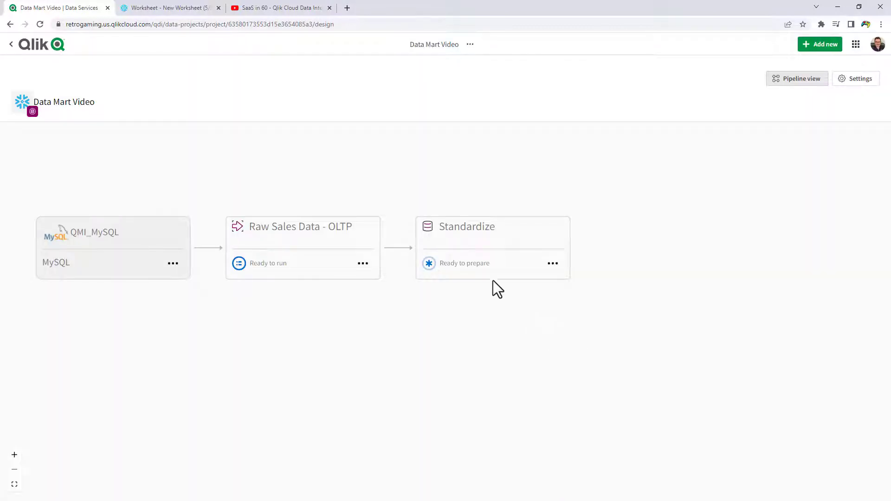
Open the Standardize storage asset and rename its fruit_veg_sales_small dataset to "standardize_data".
{"action": "left_click", "coordinate": [489, 236]}
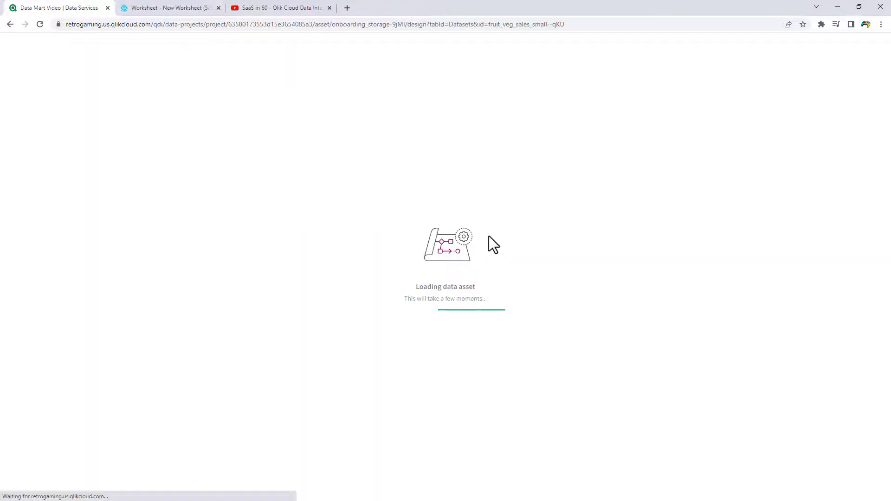
{"action": "left_click", "coordinate": [314, 135]}
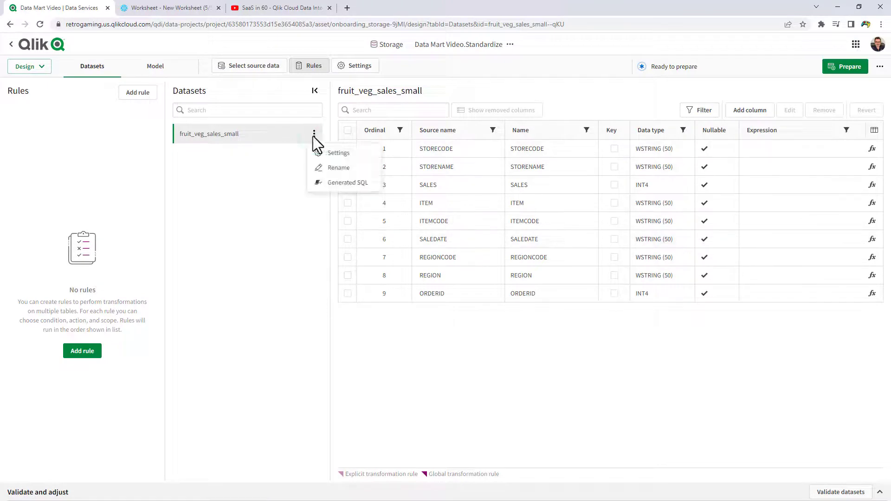
{"action": "left_click", "coordinate": [322, 169]}
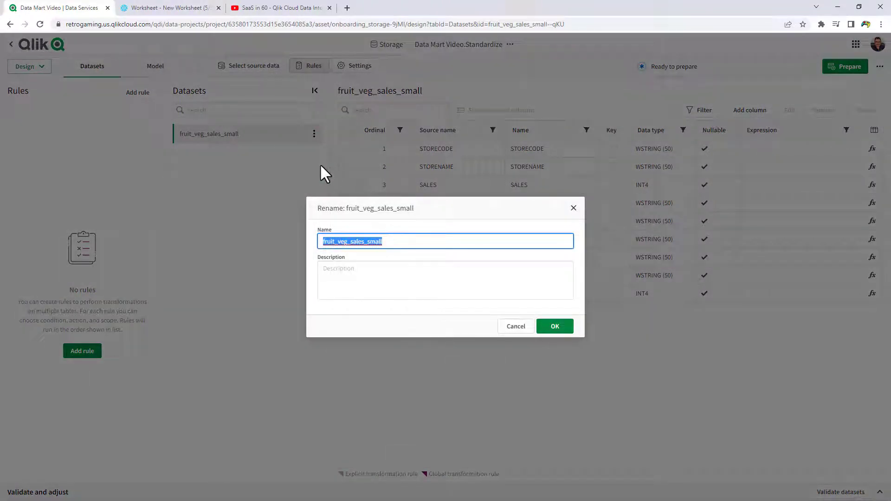
{"action": "type", "text": "stan"}
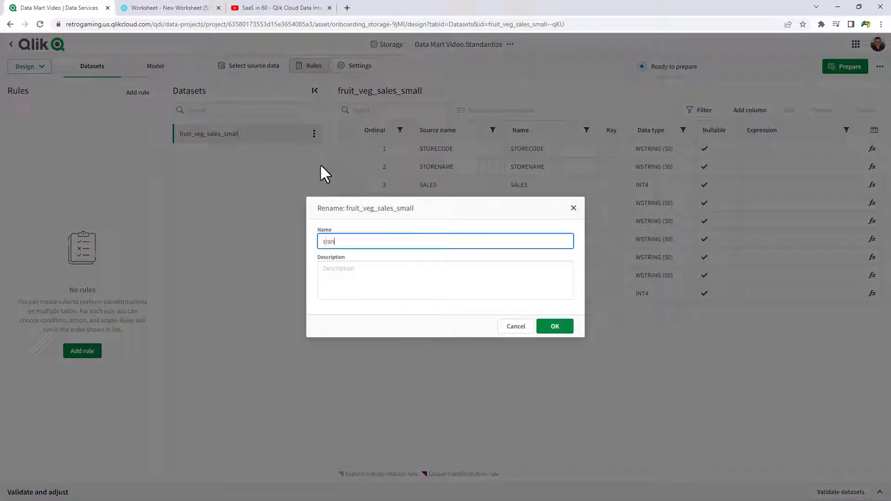
{"action": "type", "text": "dardize_data"}
{"action": "left_click", "coordinate": [563, 333]}
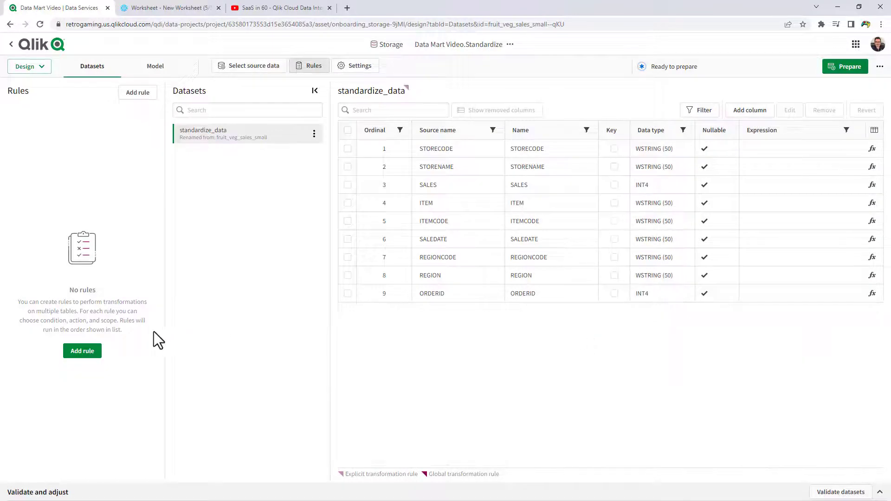
Add a Convert data type transformation rule that changes all WSTRING columns to STRING.
{"action": "left_click", "coordinate": [88, 352]}
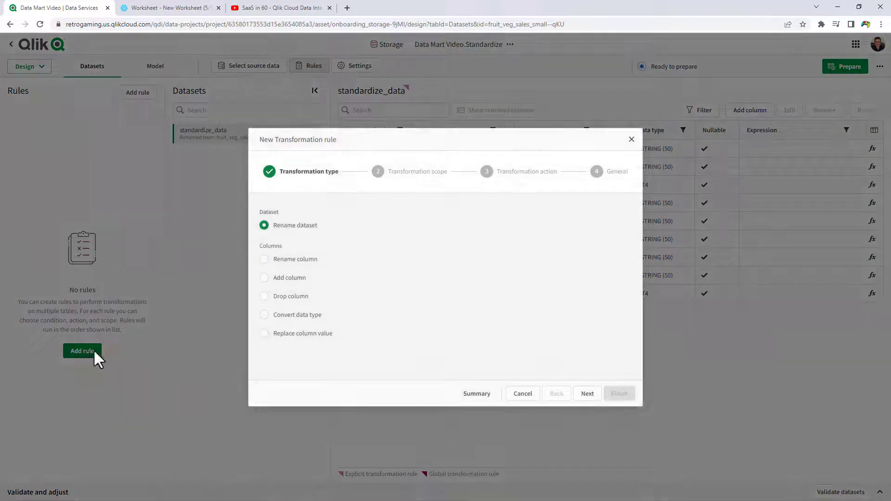
{"action": "left_click", "coordinate": [264, 315]}
{"action": "left_click", "coordinate": [587, 394]}
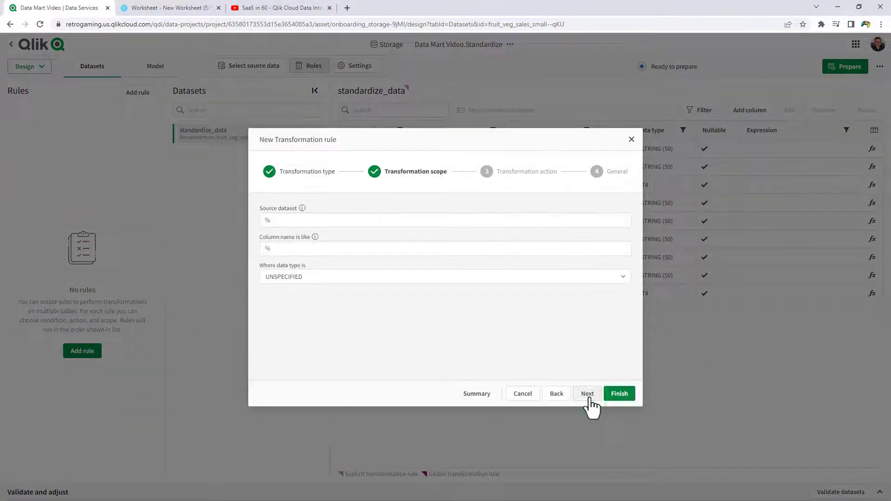
{"action": "left_click", "coordinate": [365, 280]}
{"action": "scroll", "coordinate": [315, 392], "scroll_direction": "down", "scroll_amount": 5}
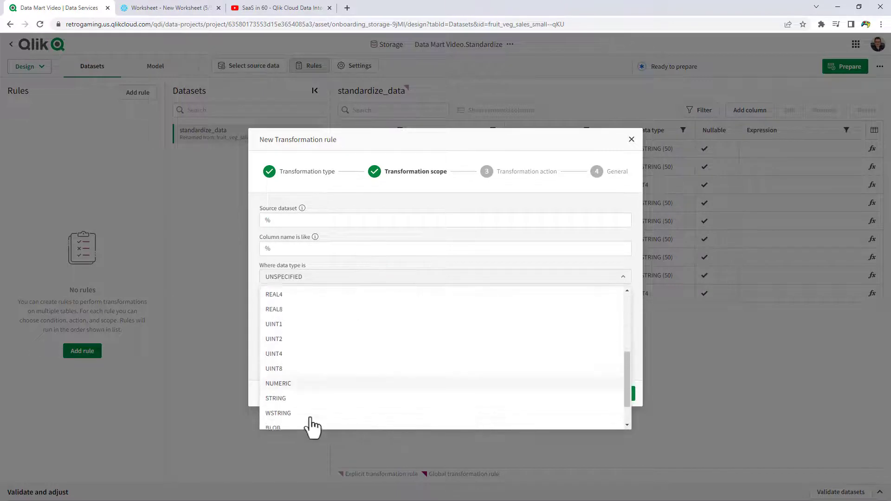
{"action": "left_click", "coordinate": [305, 381]}
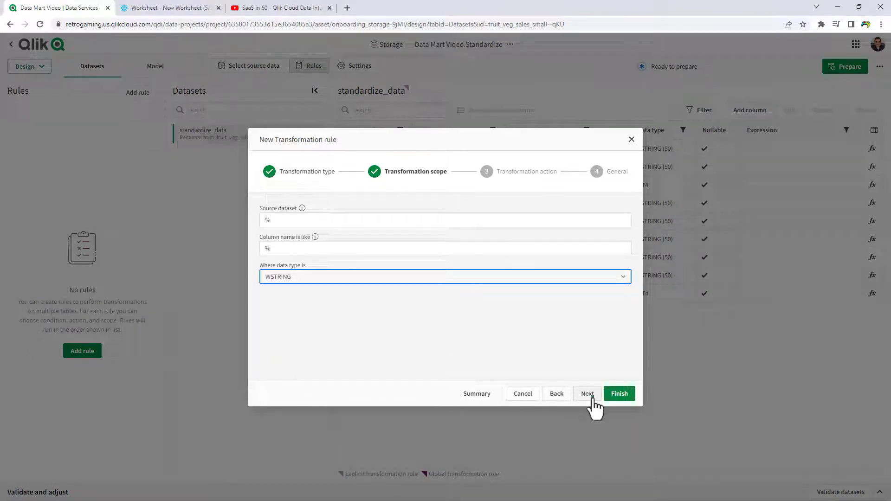
{"action": "left_click", "coordinate": [588, 394]}
{"action": "left_click", "coordinate": [618, 394]}
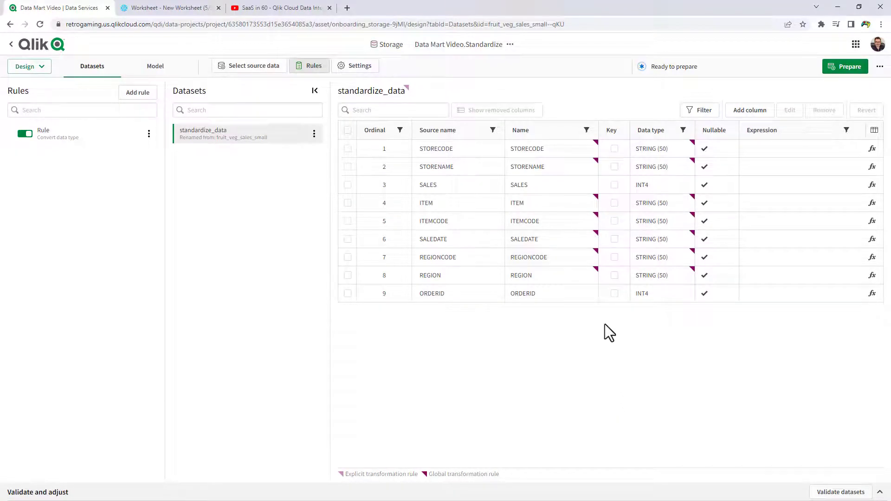
Mark STORECODE, ITEMCODE and REGIONCODE as keys of standardize_data and prepare the Standardize asset.
{"action": "left_click", "coordinate": [615, 150]}
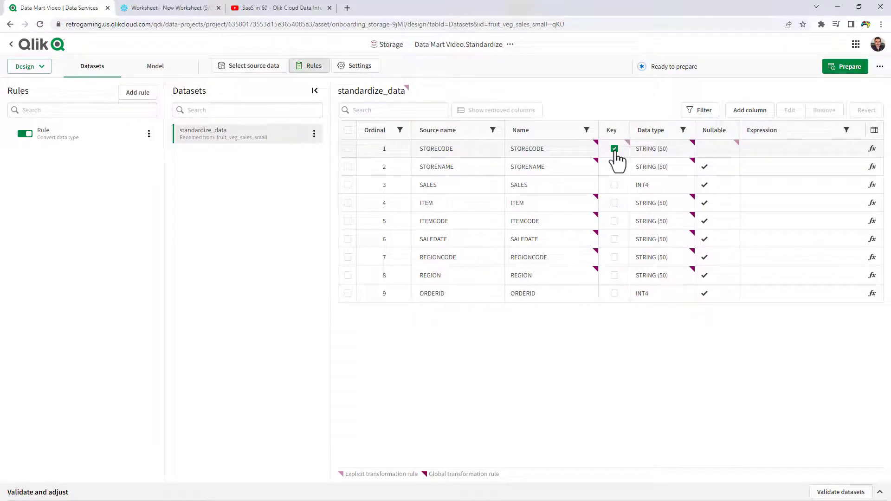
{"action": "left_click", "coordinate": [614, 222]}
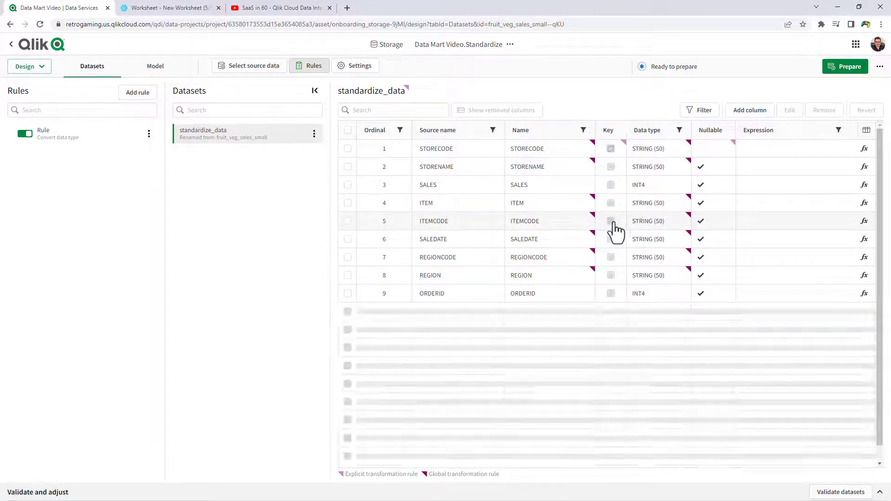
{"action": "left_click", "coordinate": [614, 258]}
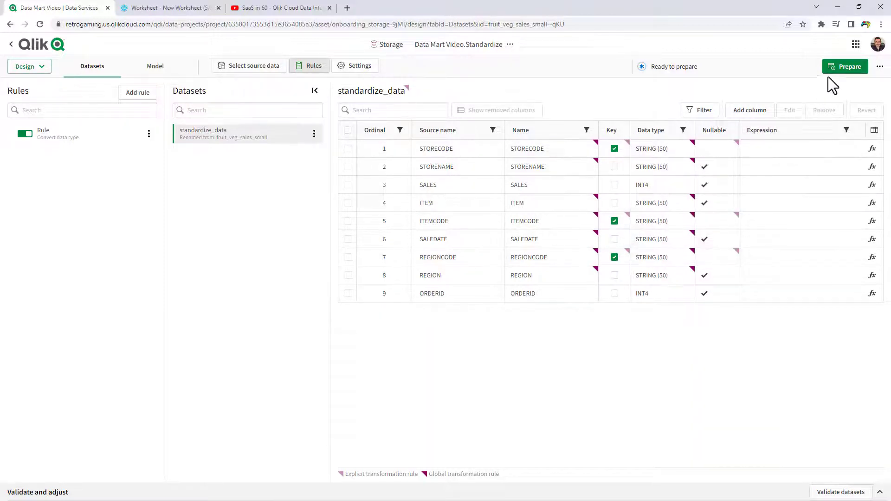
{"action": "left_click", "coordinate": [838, 69]}
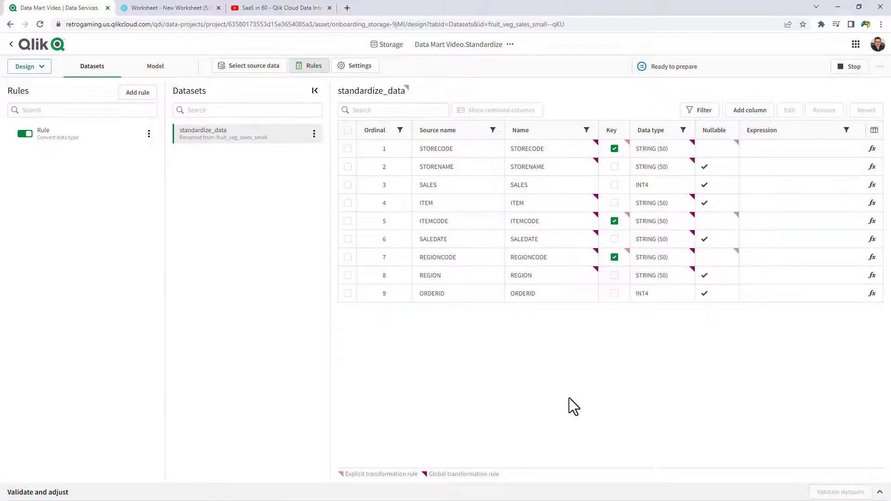
Return to the project pipeline and create a Transform data asset named "Transform" from Standardize.
{"action": "left_click", "coordinate": [20, 53]}
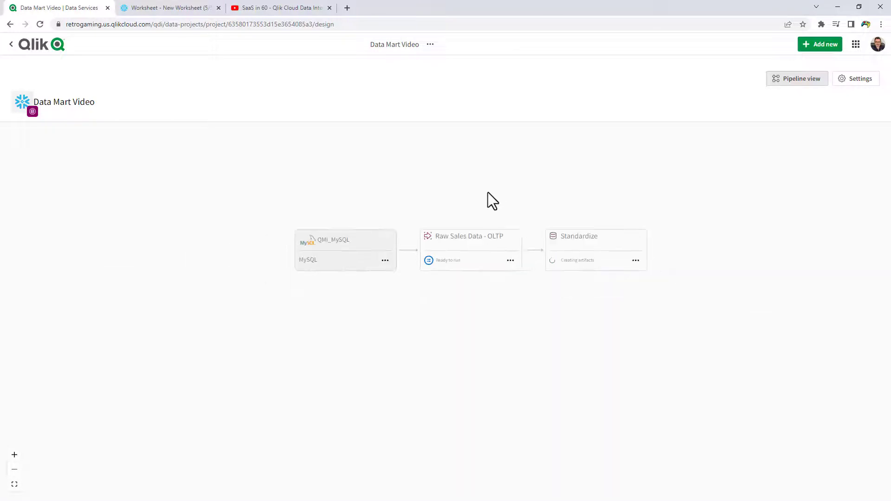
{"action": "left_click_drag", "start_coordinate": [573, 400], "coordinate": [315, 426]}
{"action": "left_click", "coordinate": [378, 286]}
{"action": "left_click", "coordinate": [423, 371]}
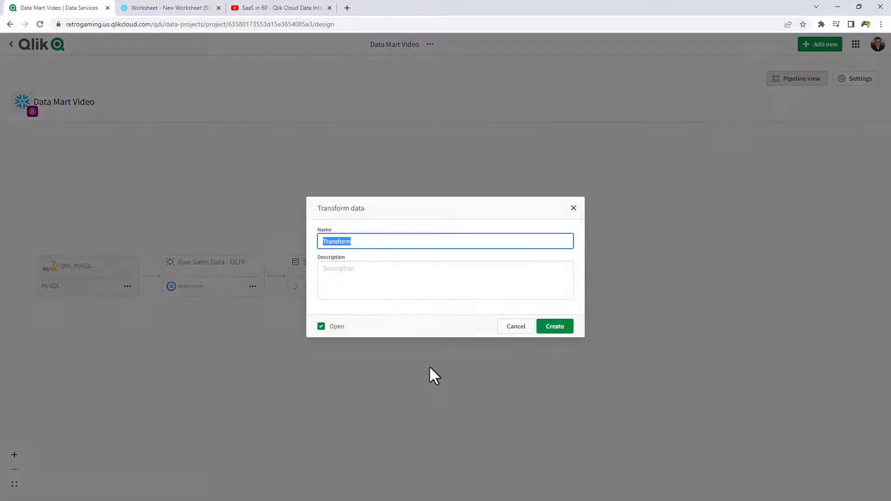
{"action": "left_click", "coordinate": [561, 329]}
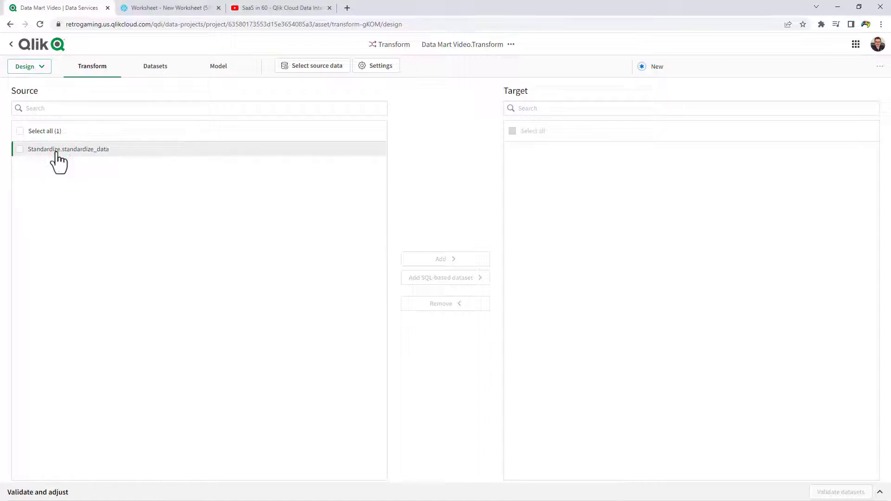
Write the SQL-based dataset query select distinct "STORECODE", "STORENAME" from ${standardize_data}, extract its parameters and describe the table.
{"action": "left_click", "coordinate": [20, 149]}
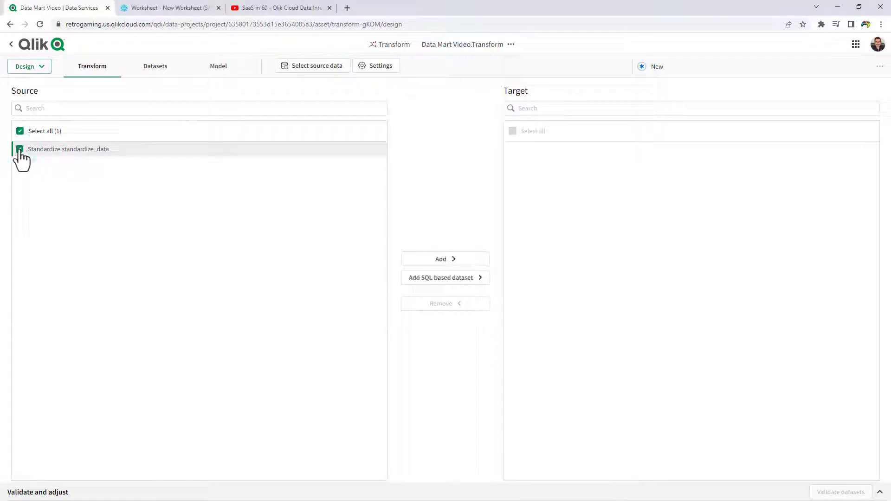
{"action": "left_click", "coordinate": [431, 279]}
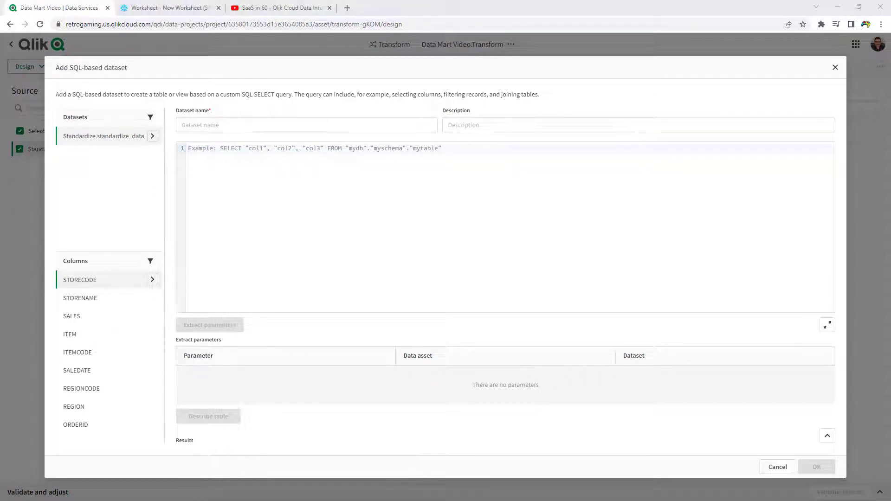
{"action": "left_click", "coordinate": [238, 192]}
{"action": "type", "text": "select distinct \"STORECODE\", \"STORENAME\" from"}
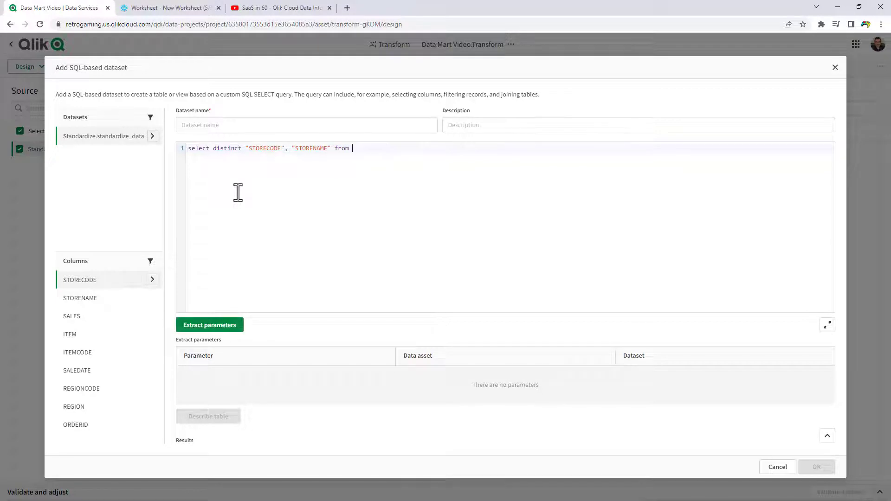
{"action": "left_click", "coordinate": [152, 136]}
{"action": "left_click", "coordinate": [218, 328]}
{"action": "left_click", "coordinate": [227, 416]}
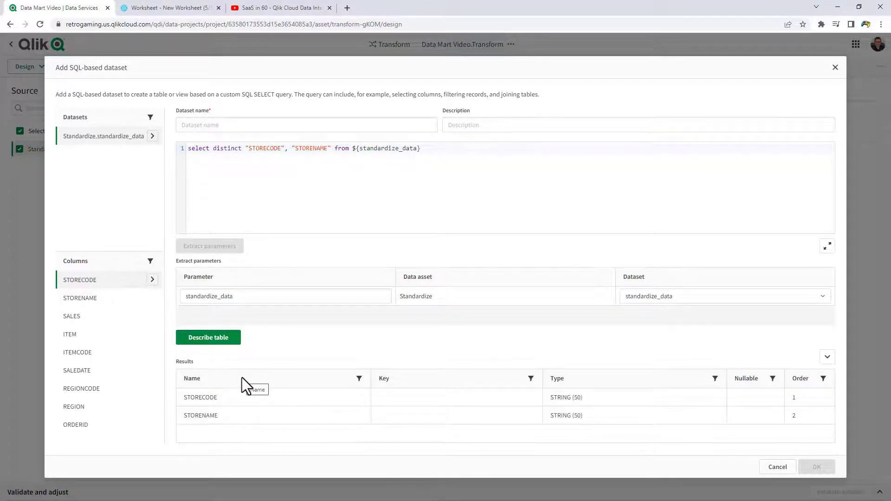
Name the SQL-based dataset "Stores" and add it to the transform's targets.
{"action": "left_click", "coordinate": [210, 128]}
{"action": "type", "text": "Stores"}
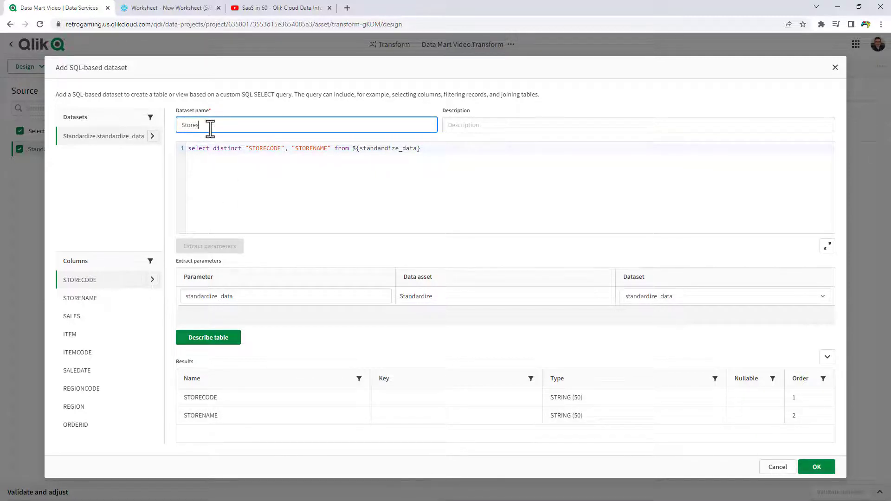
{"action": "left_click", "coordinate": [819, 468]}
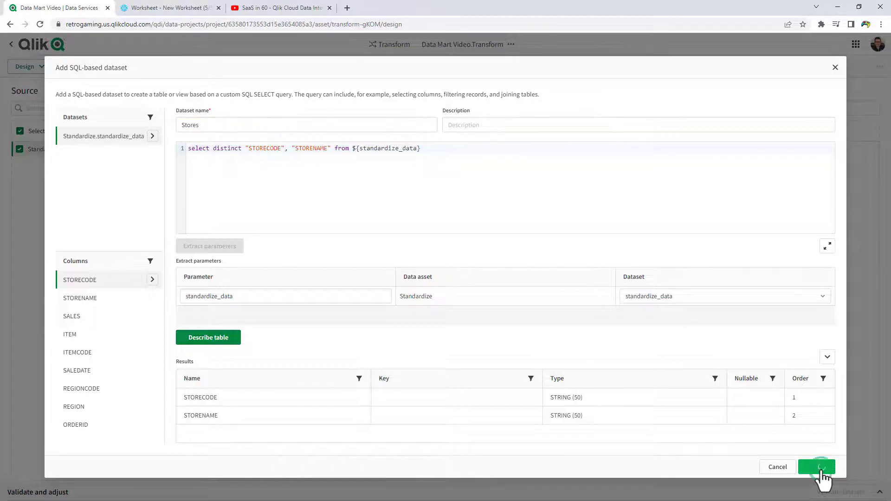
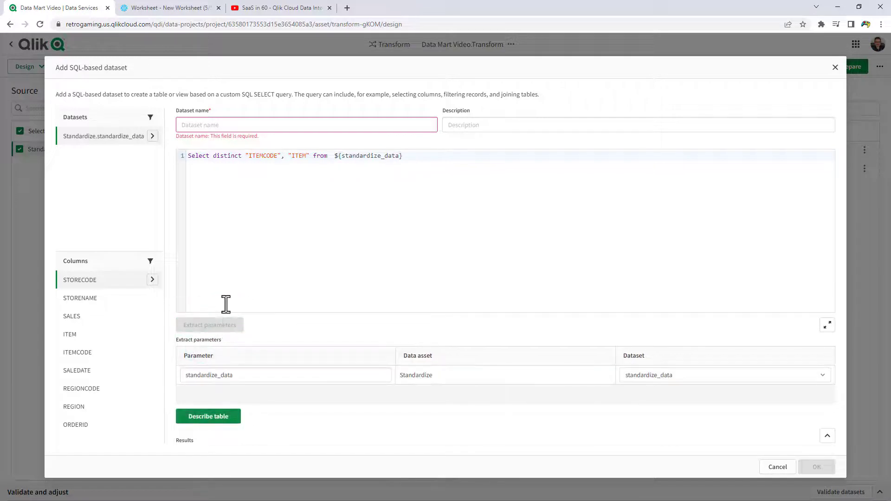
Describe the table for the ITEMCODE and ITEM query and save the SQL-based dataset as "items".
{"action": "left_click", "coordinate": [233, 418]}
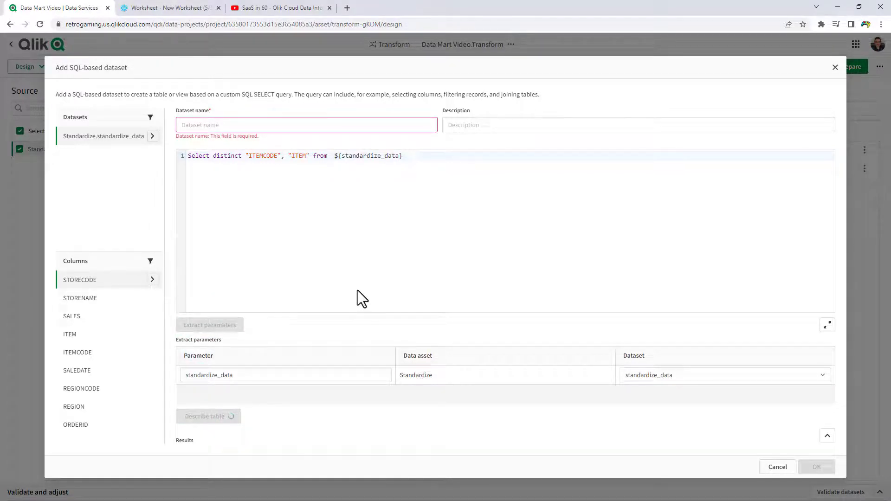
{"action": "left_click", "coordinate": [226, 121]}
{"action": "type", "text": "items"}
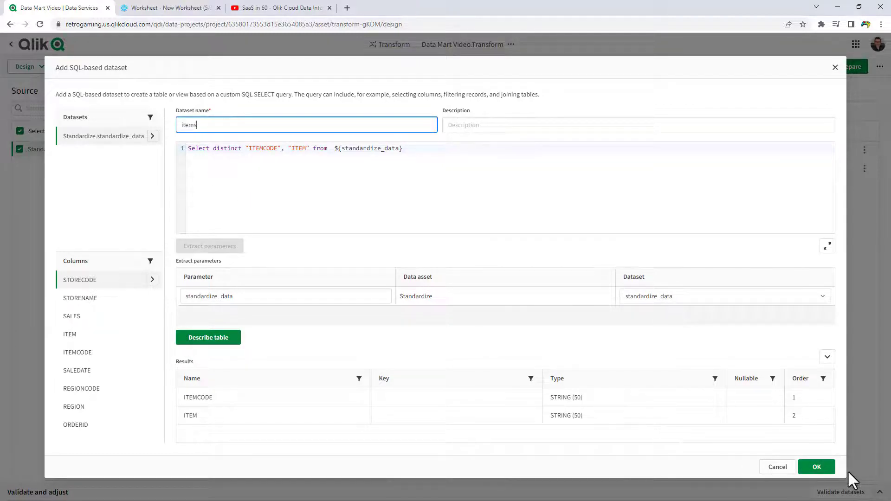
{"action": "left_click", "coordinate": [832, 467]}
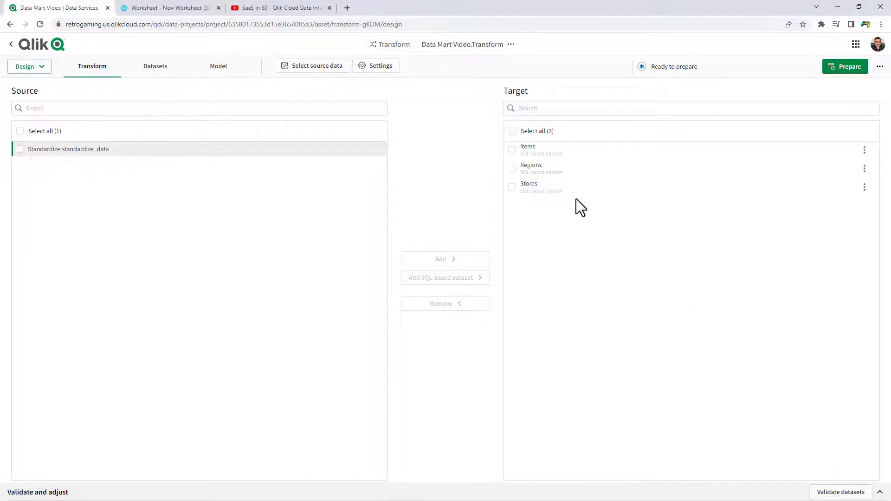
Add Standardize.standardize_data to the targets and rename the new target dataset "Facts".
{"action": "left_click", "coordinate": [19, 149]}
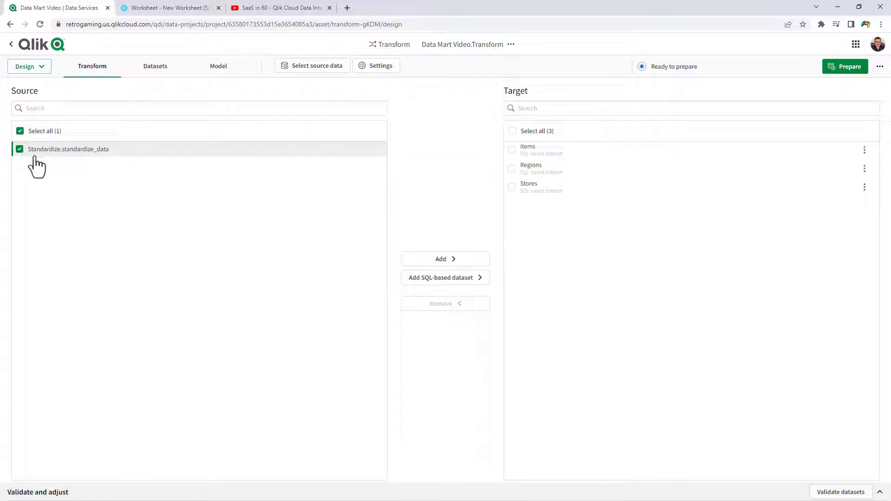
{"action": "left_click", "coordinate": [428, 260]}
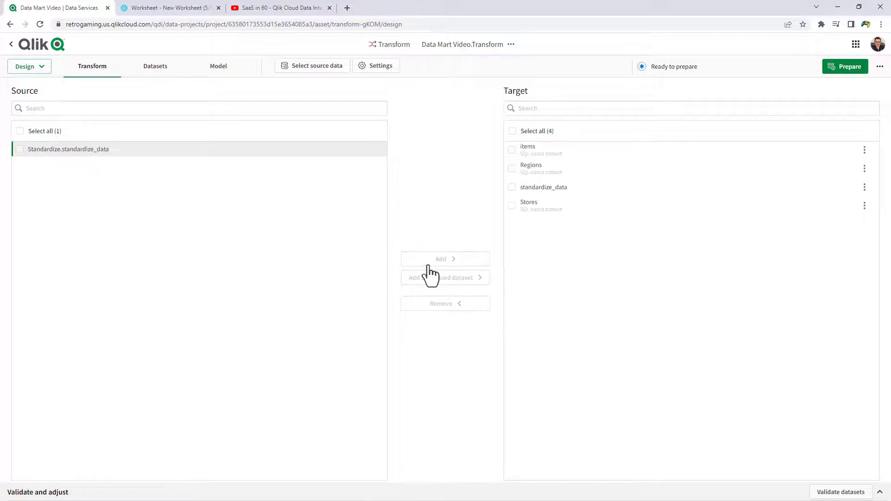
{"action": "left_click", "coordinate": [866, 188]}
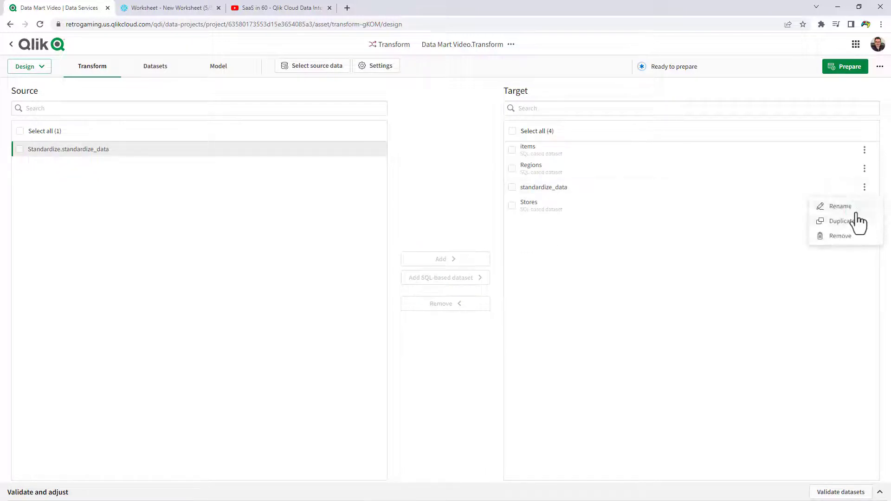
{"action": "left_click", "coordinate": [856, 208]}
{"action": "type", "text": "Facts"}
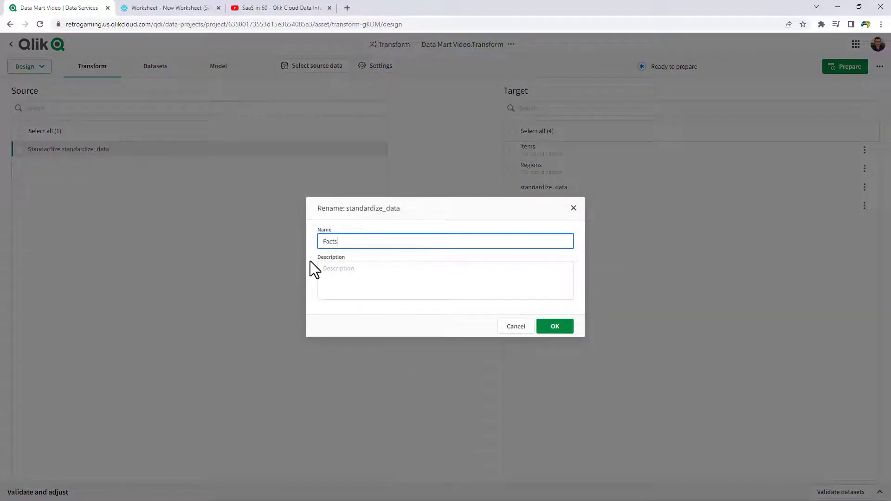
{"action": "left_click", "coordinate": [552, 332]}
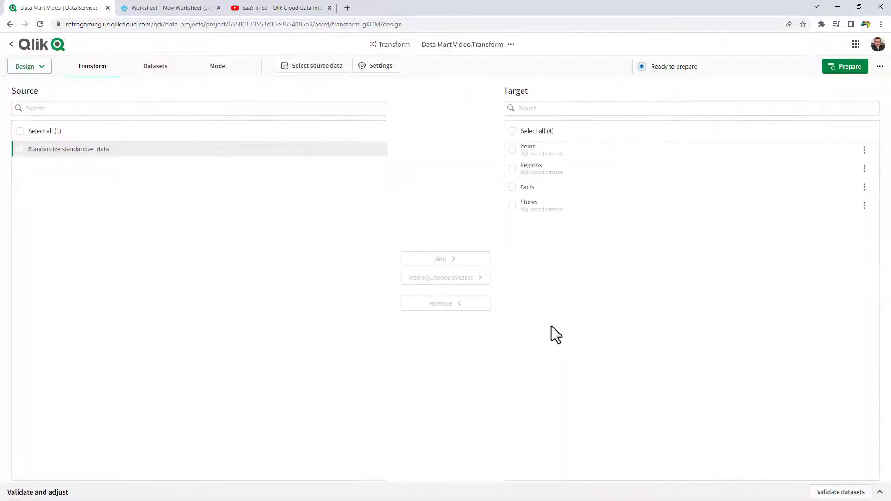
Set ITEMCODE as the key of items, REGIONCODE as the key of Regions and STORECODE as the key of Stores.
{"action": "left_click", "coordinate": [158, 69]}
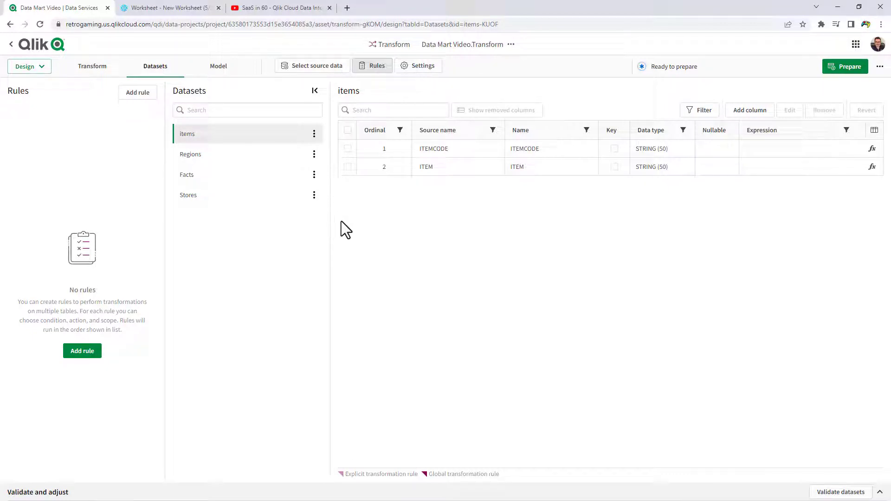
{"action": "left_click", "coordinate": [615, 149]}
{"action": "left_click", "coordinate": [241, 154]}
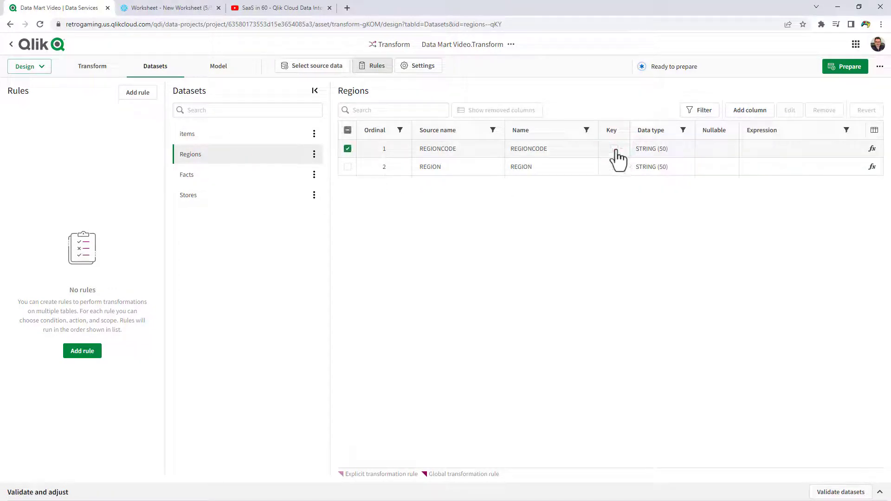
{"action": "left_click", "coordinate": [615, 148]}
{"action": "left_click", "coordinate": [249, 195]}
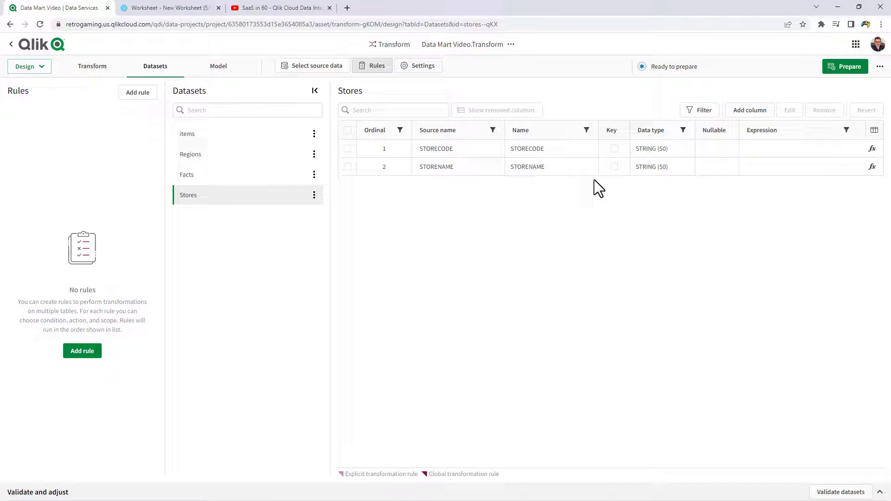
{"action": "left_click", "coordinate": [615, 149]}
Remove the STORENAME, ITEM and REGION columns from the Facts dataset.
{"action": "left_click", "coordinate": [281, 178]}
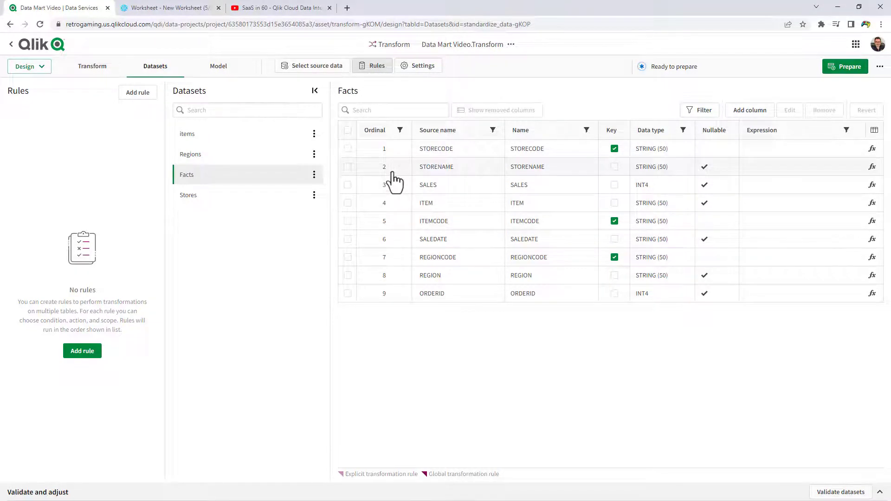
{"action": "left_click", "coordinate": [348, 167]}
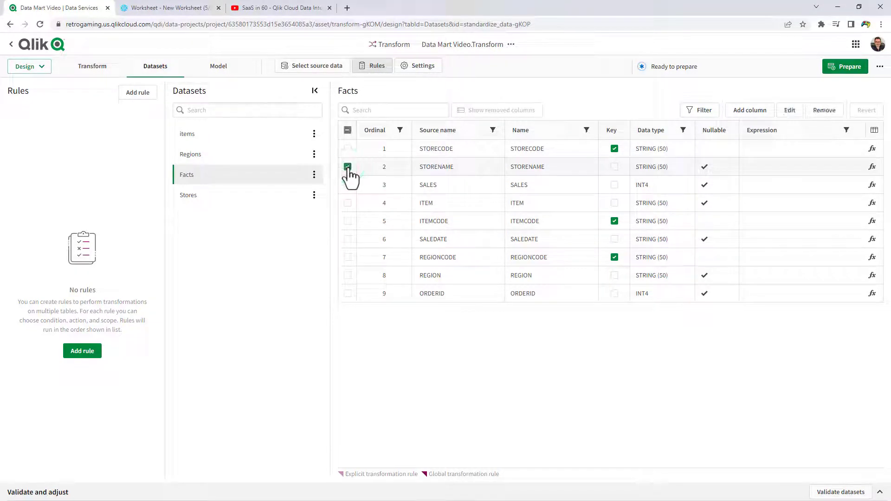
{"action": "left_click", "coordinate": [347, 275]}
{"action": "left_click", "coordinate": [348, 204]}
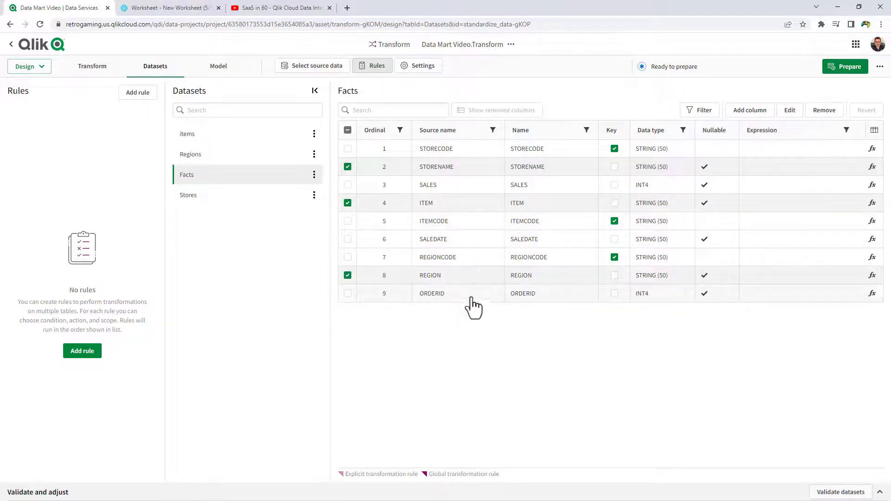
{"action": "left_click", "coordinate": [823, 115]}
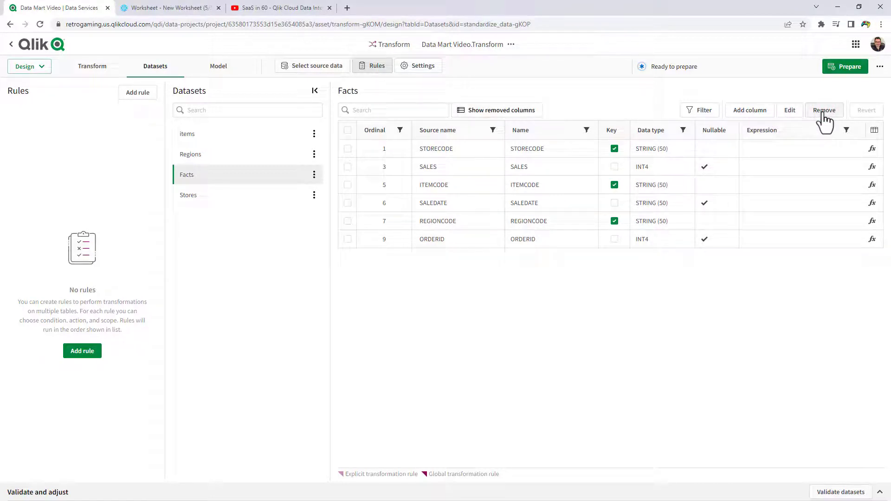
Apply all recommended relationships linking Facts to items, Regions and Stores in the model, and prepare the Transform task.
{"action": "left_click", "coordinate": [215, 73]}
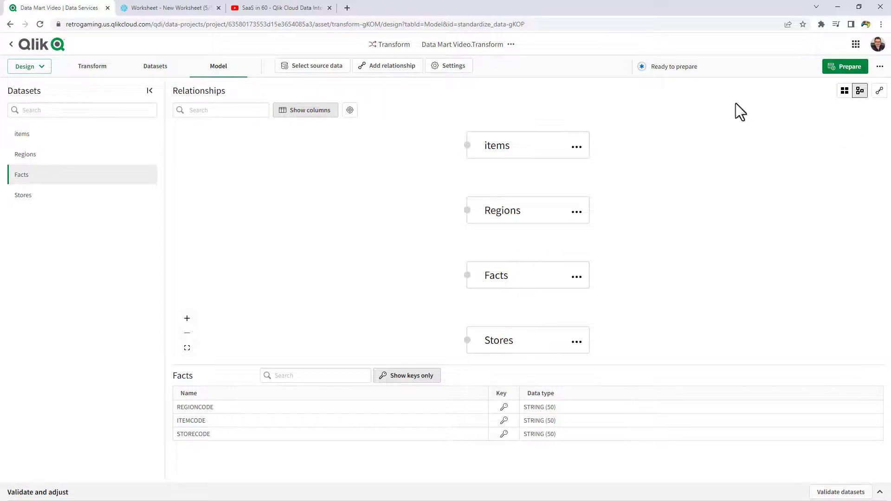
{"action": "left_click_drag", "start_coordinate": [467, 210], "coordinate": [440, 157]}
{"action": "left_click", "coordinate": [879, 91]}
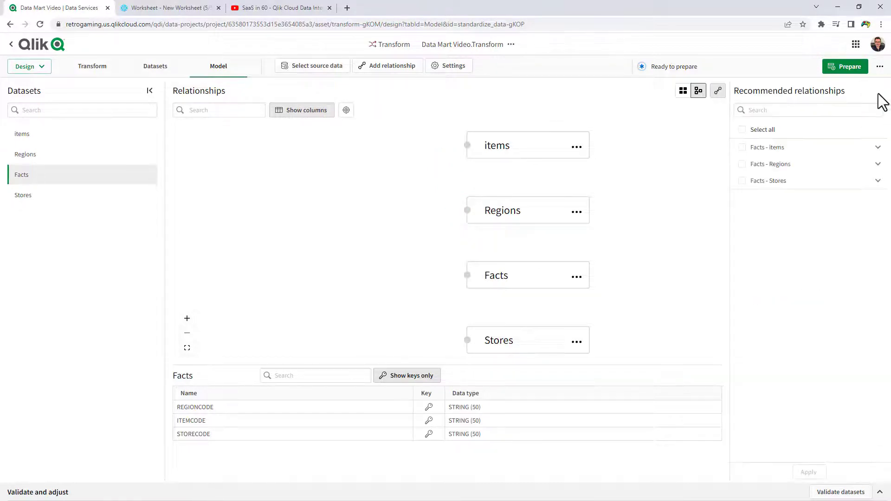
{"action": "left_click", "coordinate": [743, 130]}
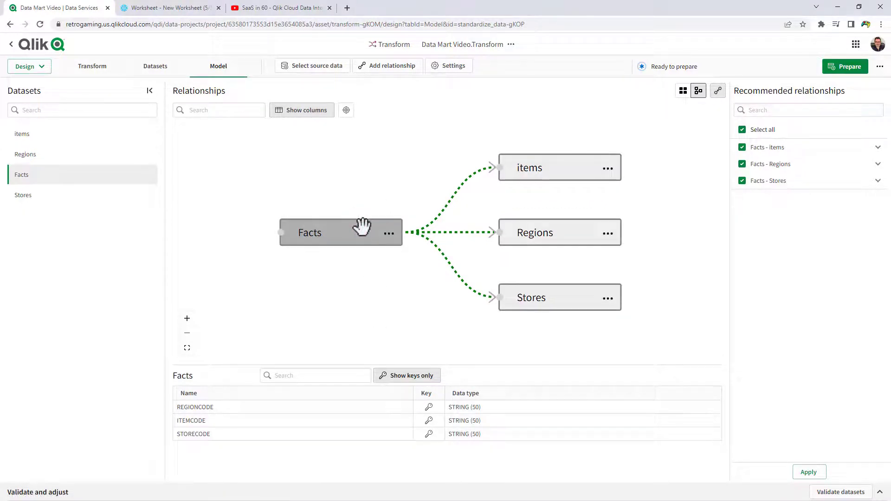
{"action": "left_click", "coordinate": [523, 234]}
{"action": "left_click", "coordinate": [539, 169]}
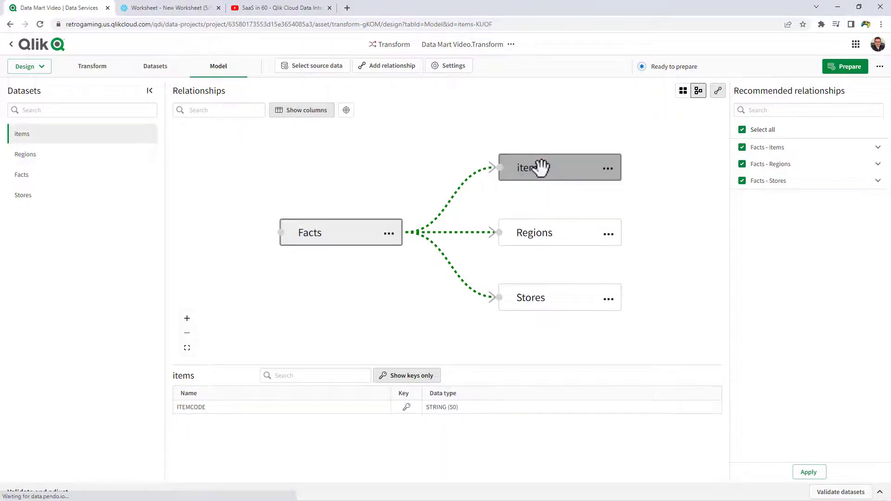
{"action": "left_click", "coordinate": [551, 295]}
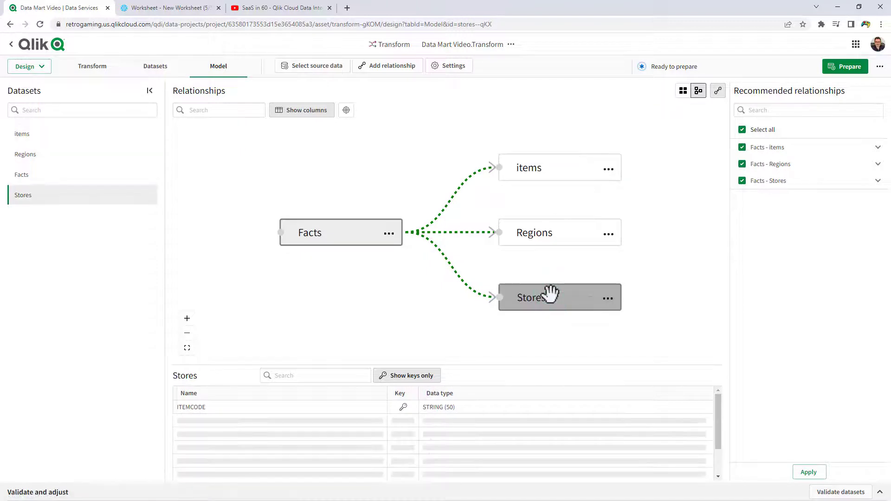
{"action": "left_click", "coordinate": [810, 473]}
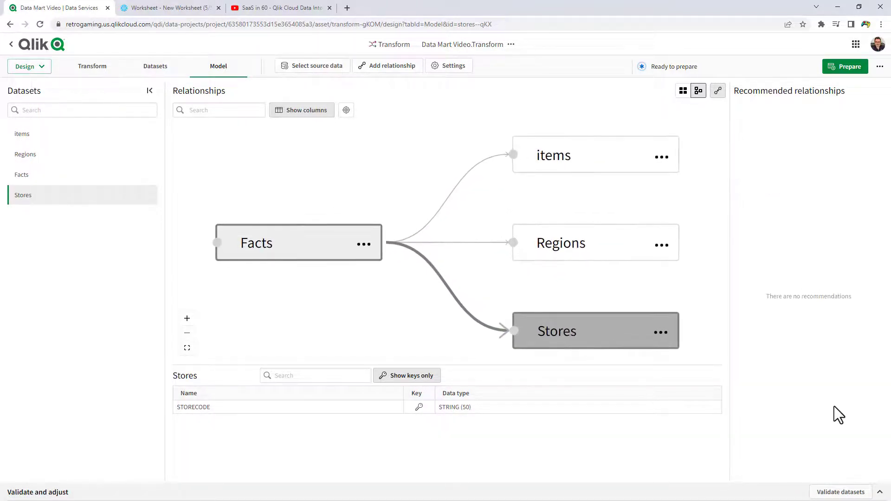
{"action": "left_click", "coordinate": [841, 70]}
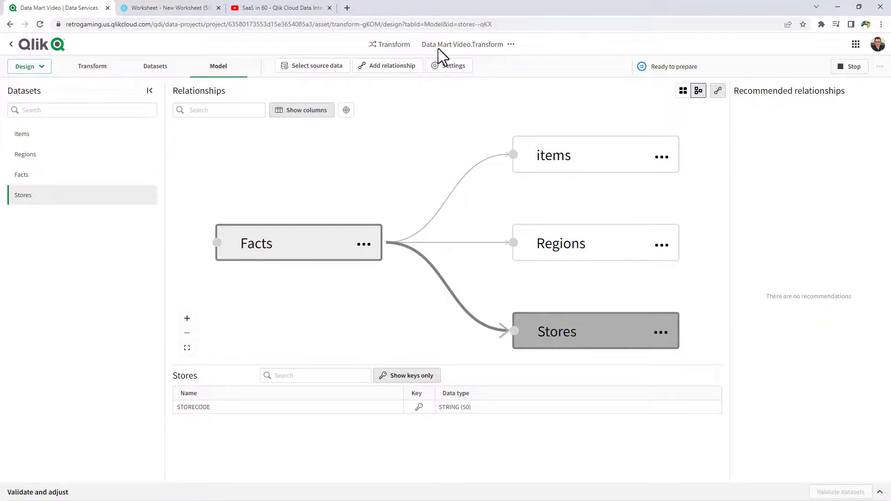
Return to the project pipeline and create a data mart named "Data mart" from the Transform task.
{"action": "left_click", "coordinate": [11, 44]}
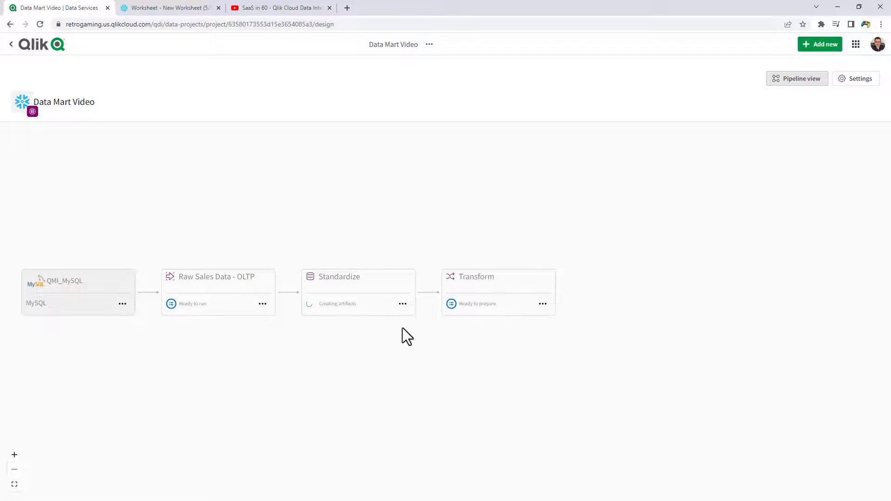
{"action": "left_click", "coordinate": [542, 304]}
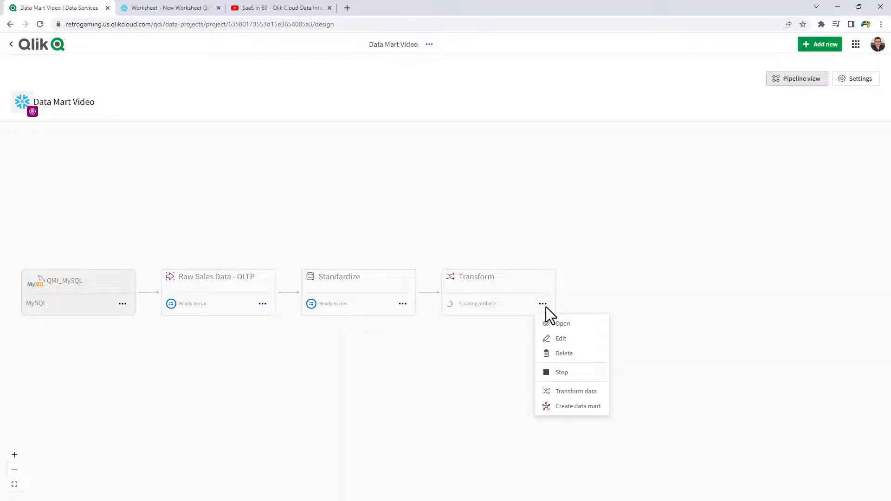
{"action": "left_click", "coordinate": [473, 363]}
{"action": "left_click", "coordinate": [542, 304]}
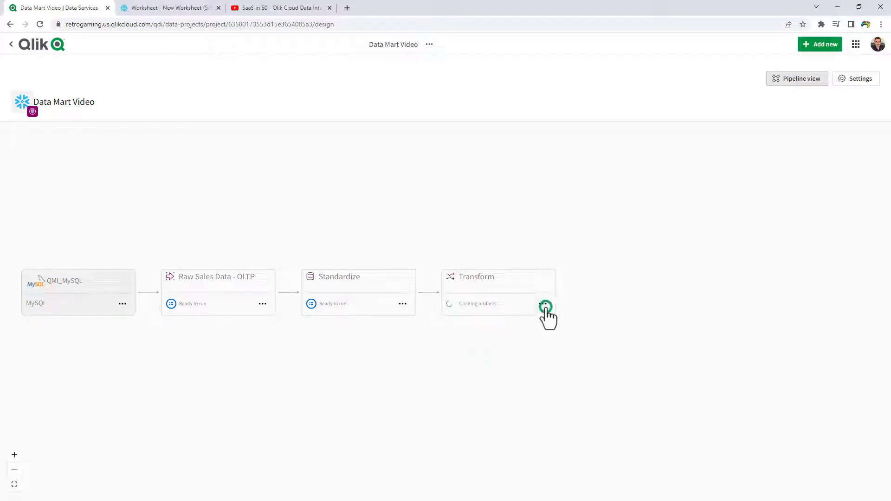
{"action": "left_click", "coordinate": [567, 407]}
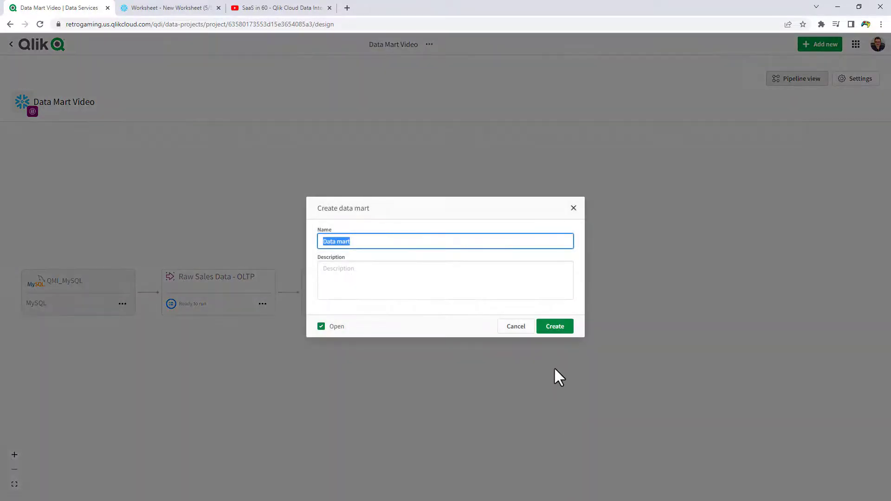
{"action": "left_click", "coordinate": [555, 328]}
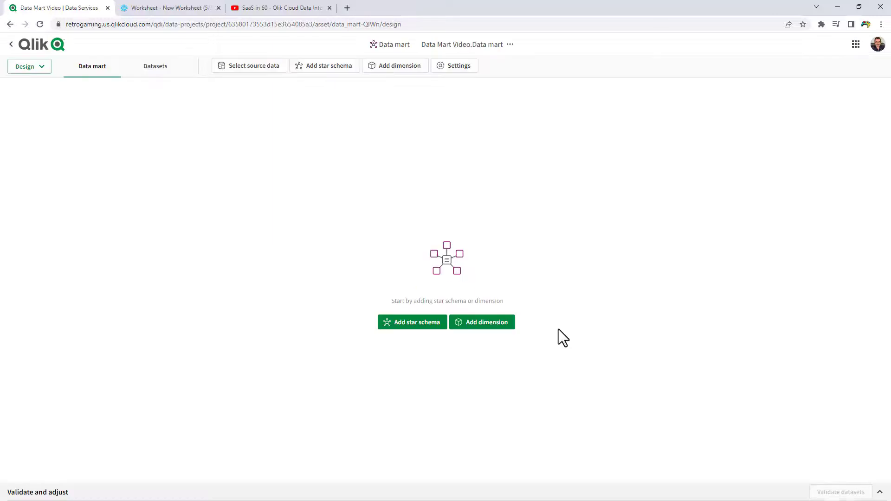
Add a star schema that uses Facts as its fact dataset, without denormalizing related datasets.
{"action": "left_click", "coordinate": [419, 325]}
{"action": "left_click", "coordinate": [388, 186]}
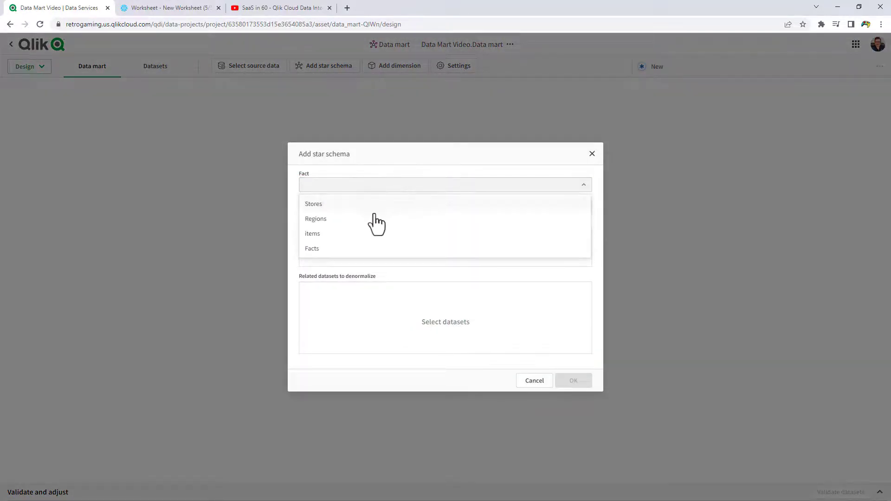
{"action": "left_click", "coordinate": [370, 248]}
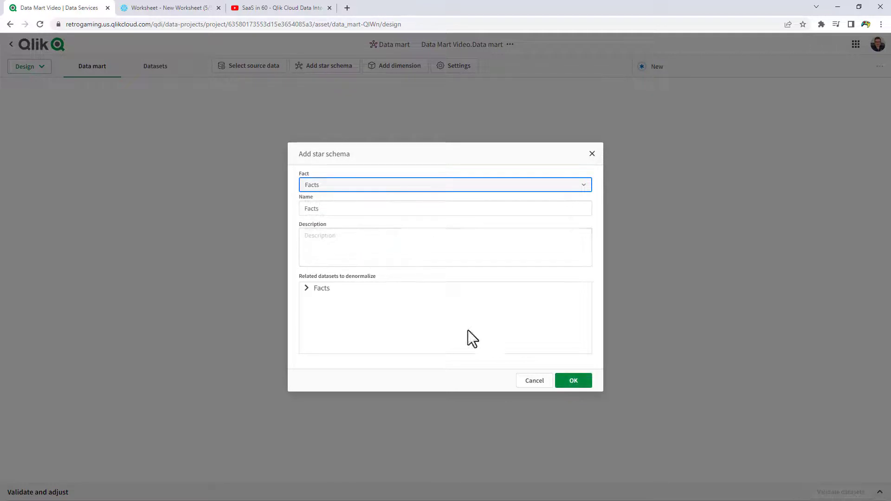
{"action": "left_click", "coordinate": [573, 381]}
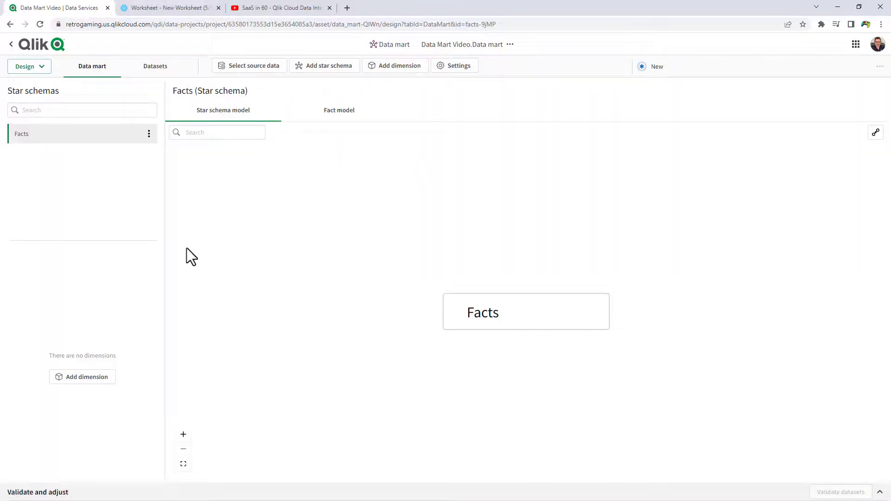
Add three dimensions to the data mart with Regions, Stores and items as their most granular datasets.
{"action": "left_click", "coordinate": [109, 374]}
{"action": "left_click", "coordinate": [342, 180]}
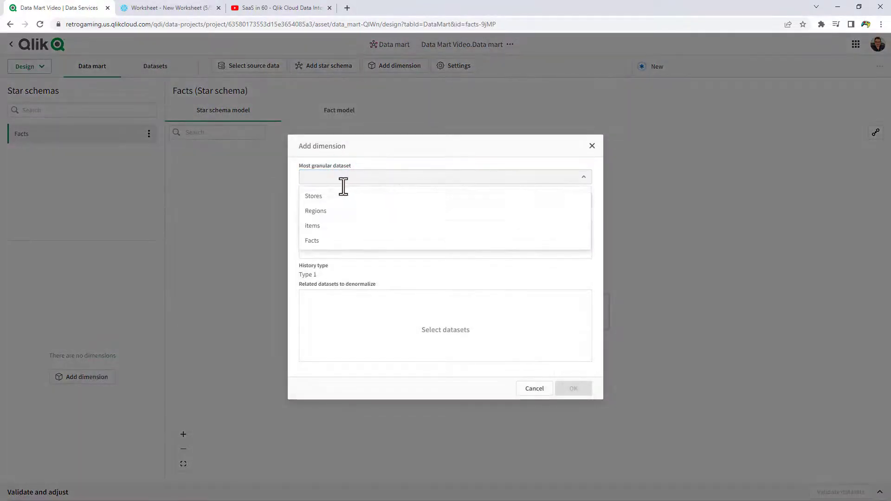
{"action": "left_click", "coordinate": [334, 212]}
{"action": "left_click", "coordinate": [573, 388]}
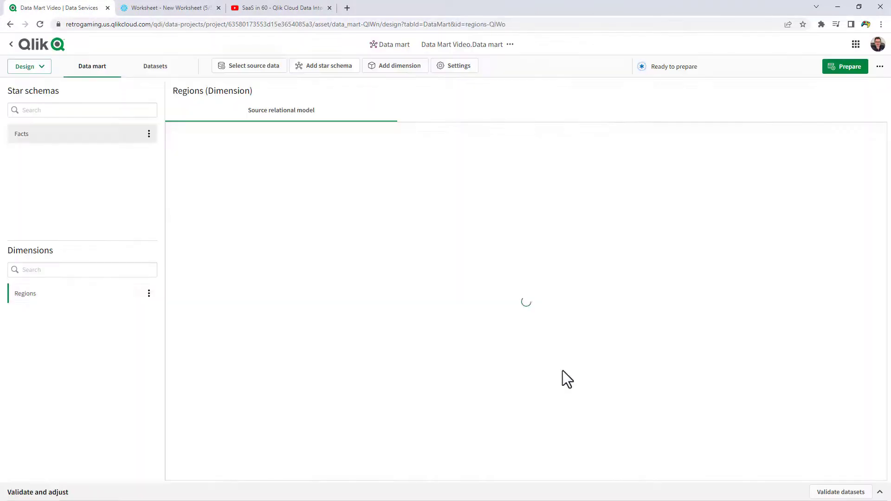
{"action": "left_click", "coordinate": [417, 65]}
{"action": "left_click", "coordinate": [385, 179]}
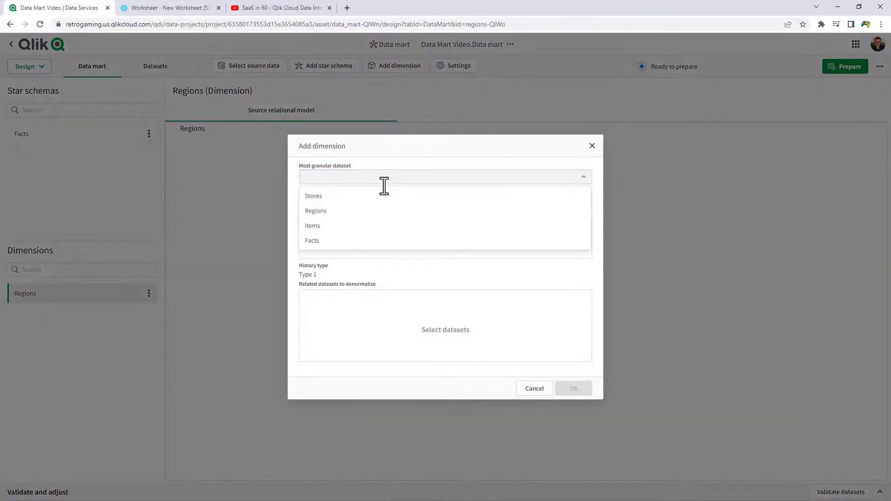
{"action": "left_click", "coordinate": [372, 195]}
{"action": "left_click", "coordinate": [575, 390]}
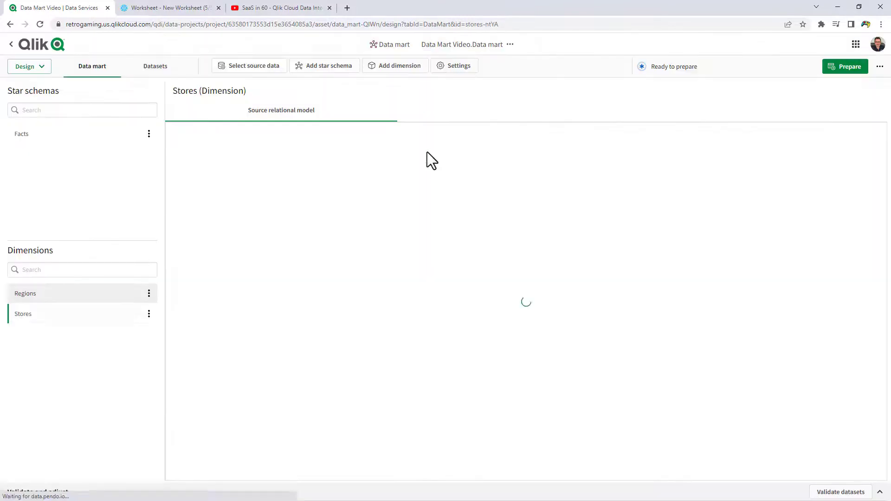
{"action": "left_click", "coordinate": [404, 70]}
{"action": "left_click", "coordinate": [391, 179]}
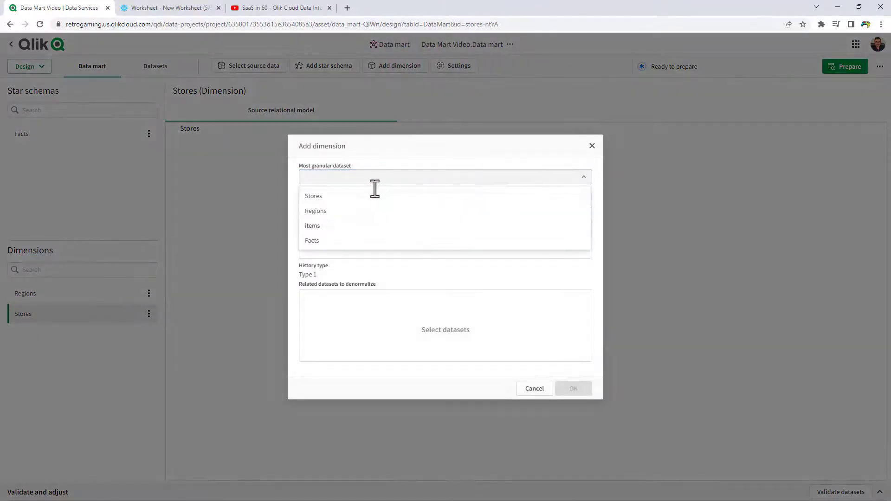
{"action": "left_click", "coordinate": [353, 226]}
{"action": "left_click", "coordinate": [576, 393]}
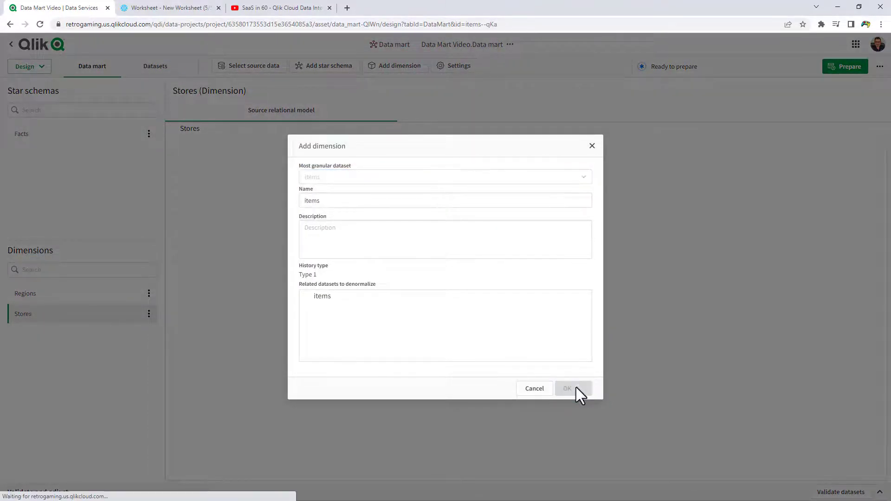
Apply all recommended dimensions (items, Regions and Stores) to the Facts star schema and prepare the data mart.
{"action": "left_click", "coordinate": [91, 134]}
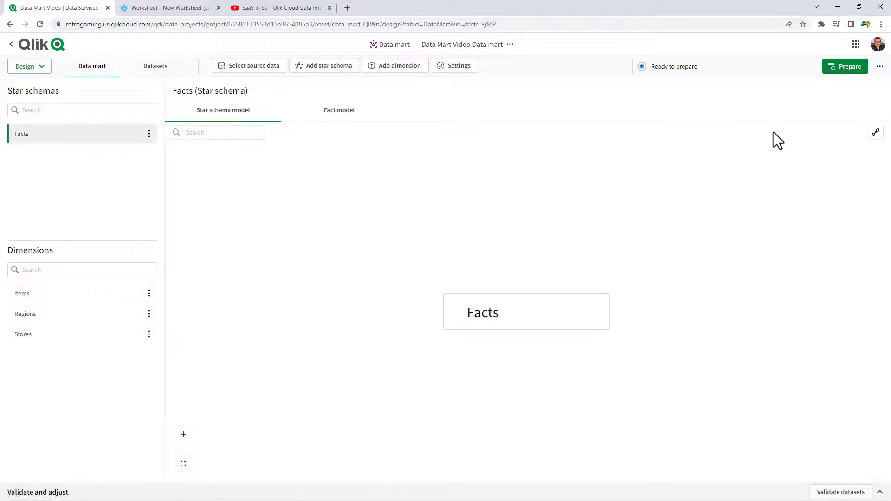
{"action": "left_click", "coordinate": [876, 133]}
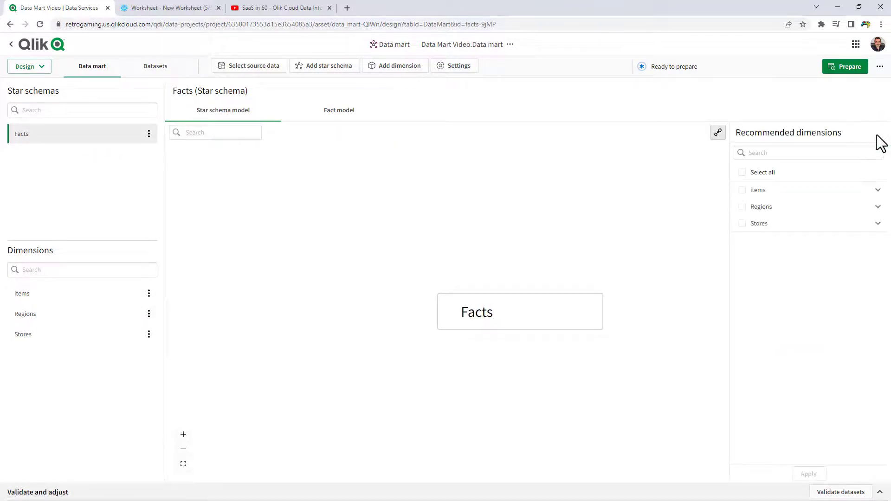
{"action": "left_click", "coordinate": [741, 173]}
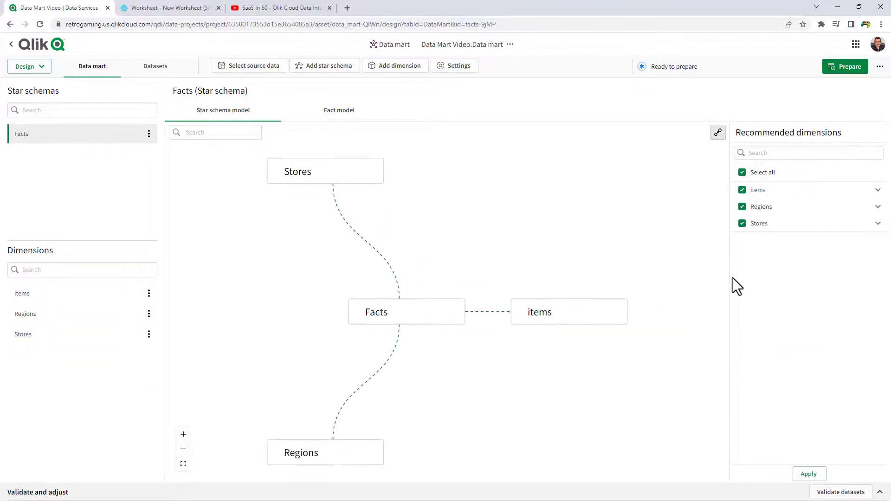
{"action": "left_click", "coordinate": [807, 474]}
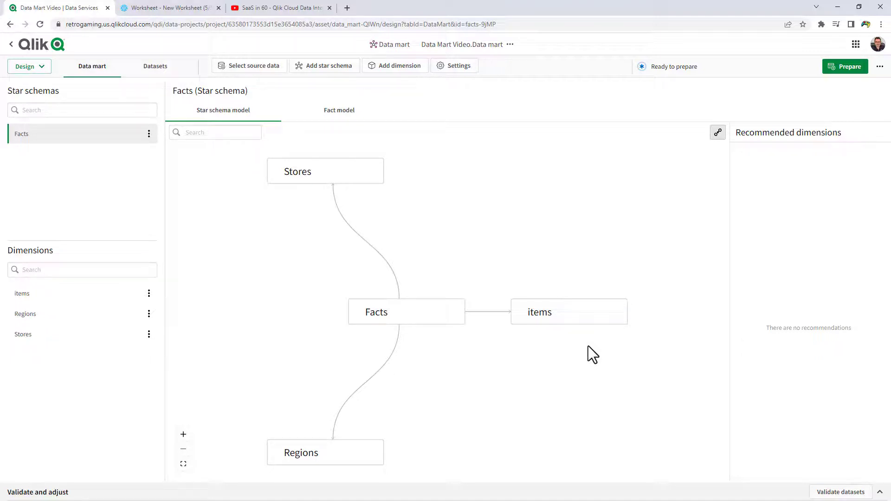
{"action": "left_click", "coordinate": [840, 68]}
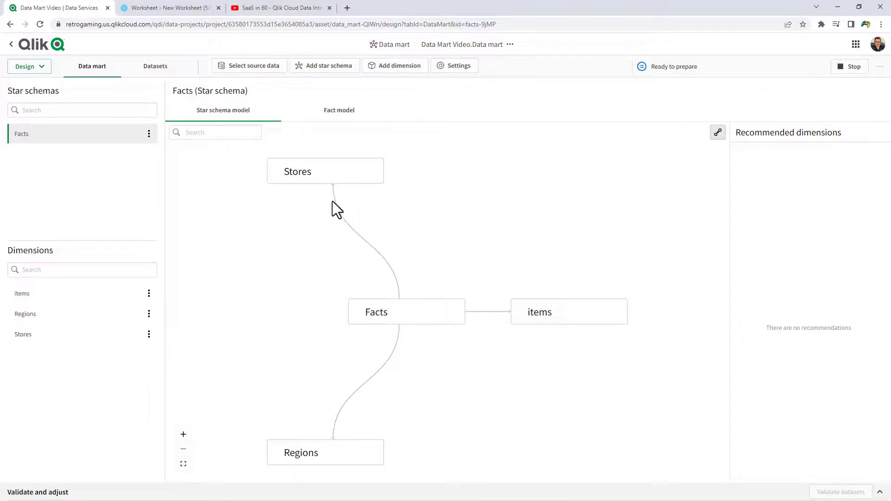
From the project pipeline, run the Raw Sales Data - OLTP, Standardize, Transform and Data mart tasks in sequence.
{"action": "left_click", "coordinate": [27, 54]}
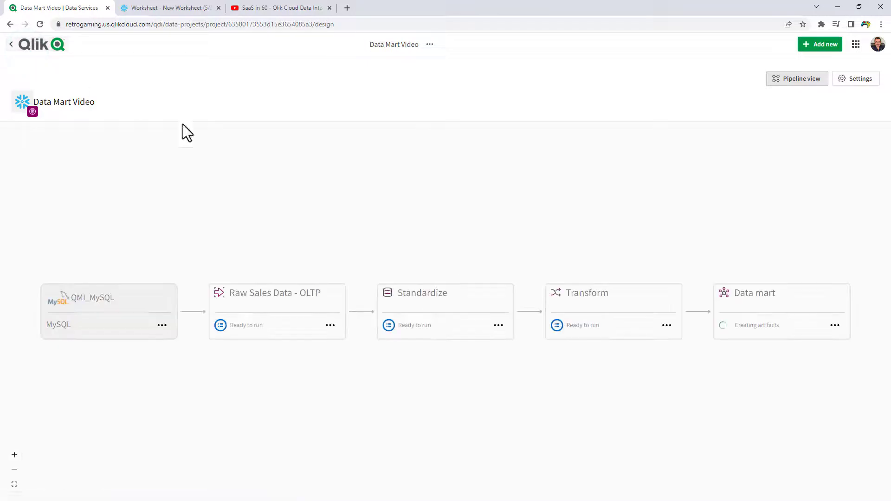
{"action": "left_click", "coordinate": [359, 329]}
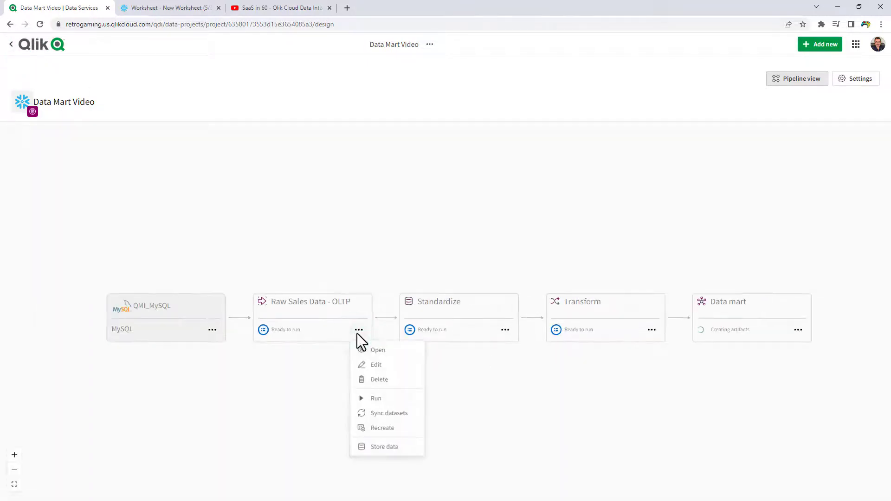
{"action": "left_click", "coordinate": [376, 399]}
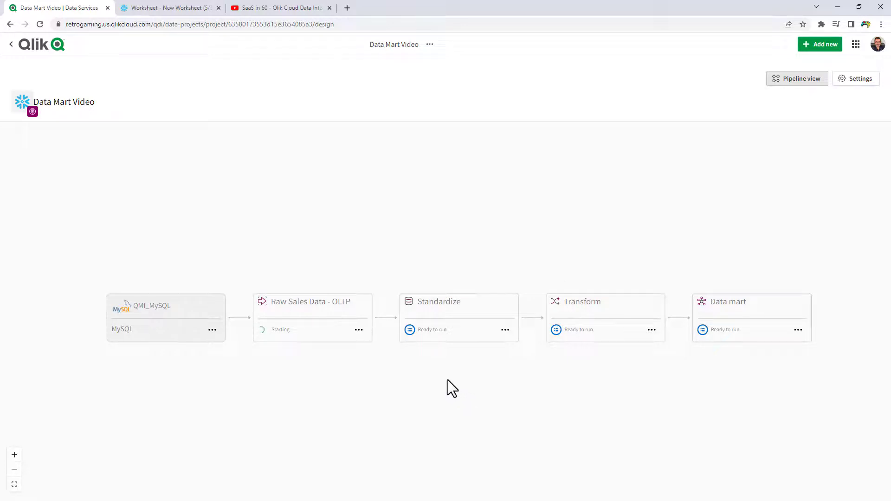
{"action": "left_click", "coordinate": [504, 330]}
{"action": "left_click", "coordinate": [523, 399]}
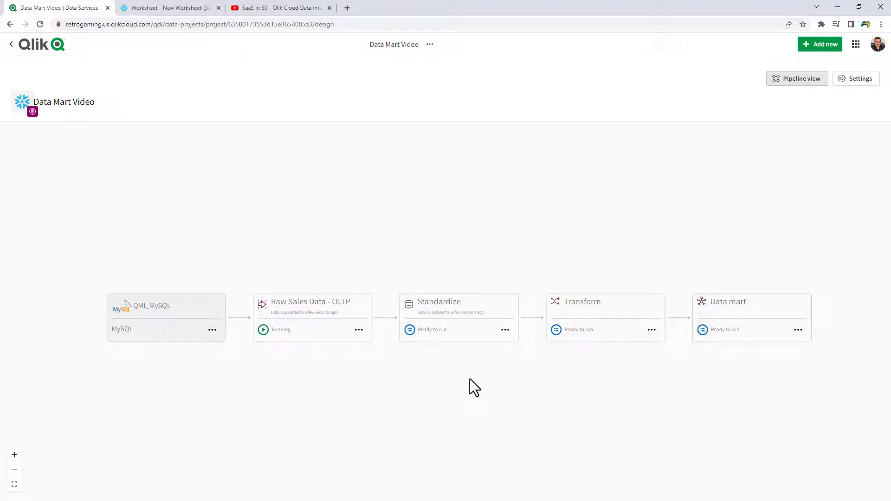
{"action": "left_click", "coordinate": [650, 330]}
{"action": "left_click", "coordinate": [664, 400]}
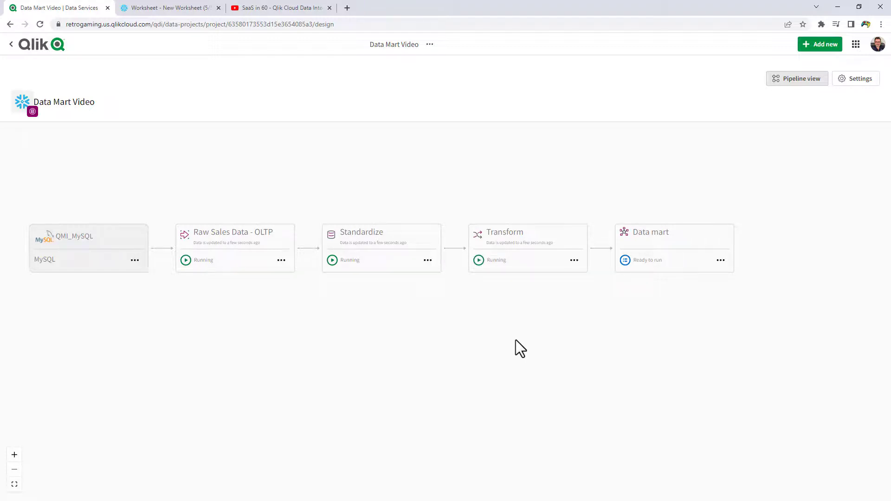
{"action": "left_click", "coordinate": [720, 260]}
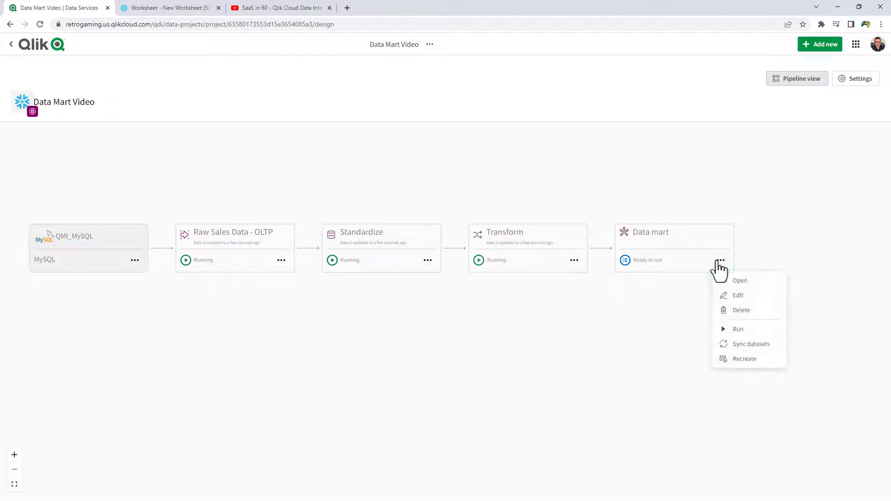
{"action": "left_click", "coordinate": [737, 330]}
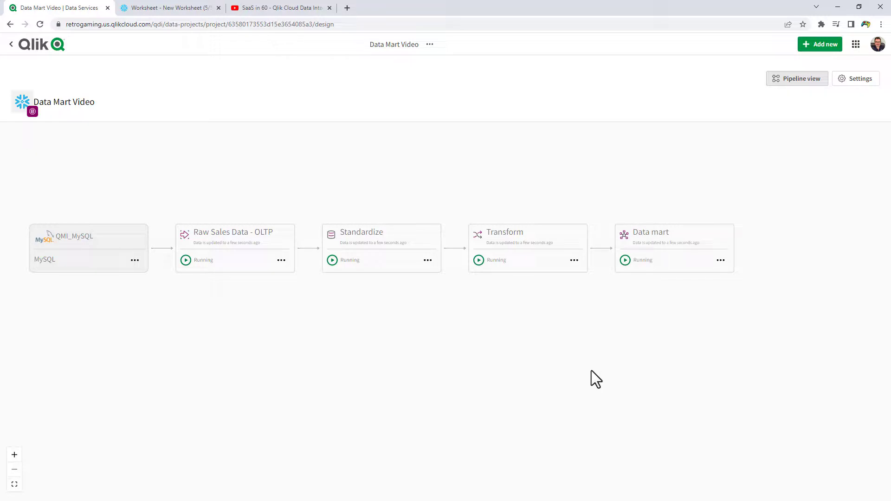
{"action": "left_click_drag", "start_coordinate": [564, 347], "coordinate": [594, 356]}
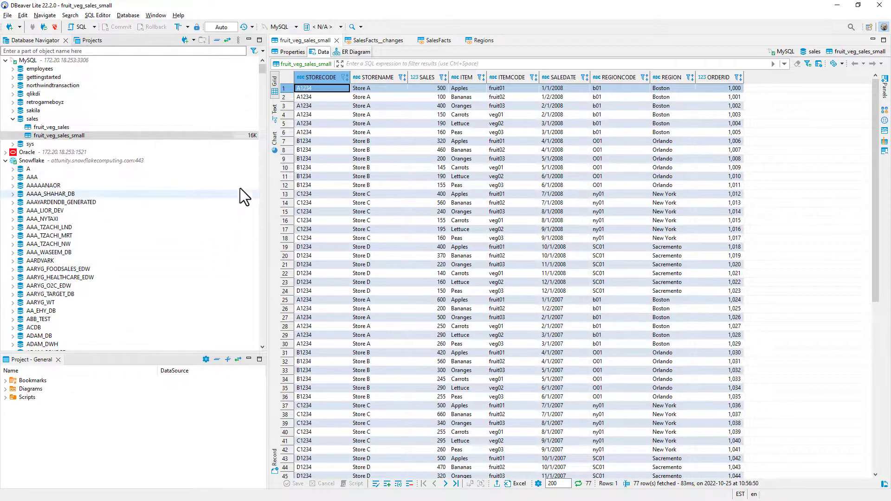
In DBeaver, refresh the Snowflake connection and expand the data_mart schema of the TARALLO_SAMPLE database.
{"action": "right_click", "coordinate": [70, 160]}
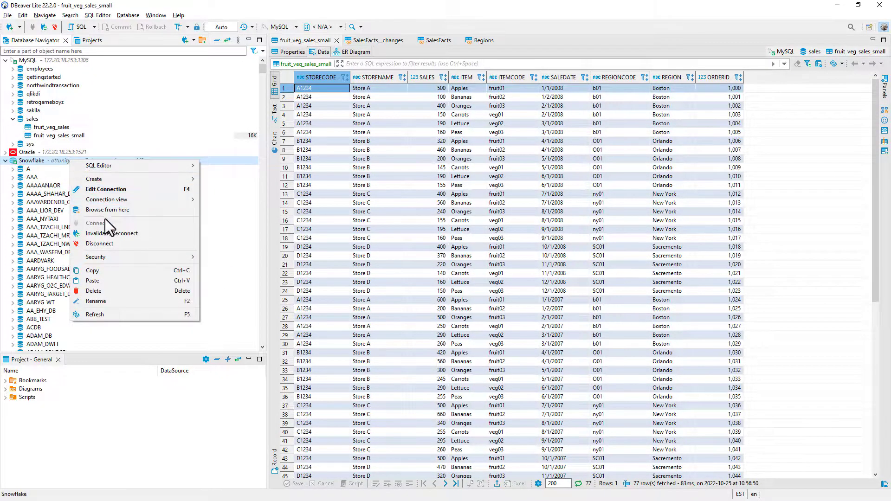
{"action": "left_click", "coordinate": [118, 315]}
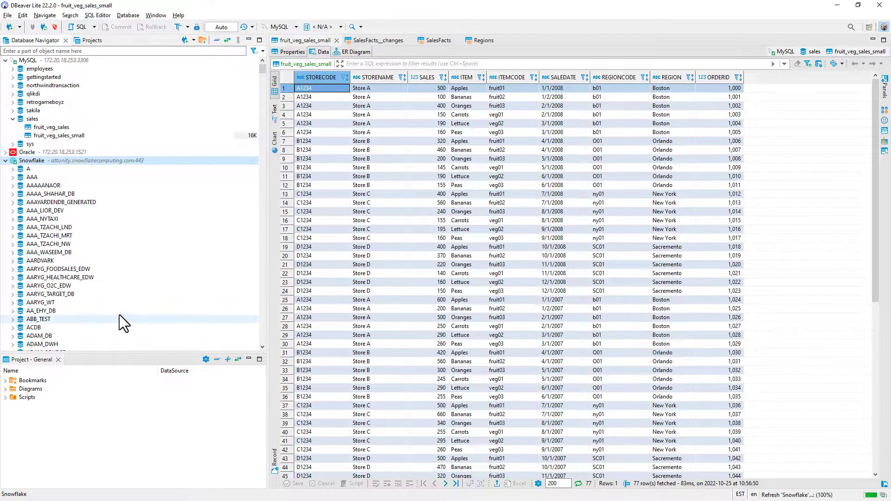
{"action": "left_click_drag", "start_coordinate": [262, 71], "coordinate": [249, 312]}
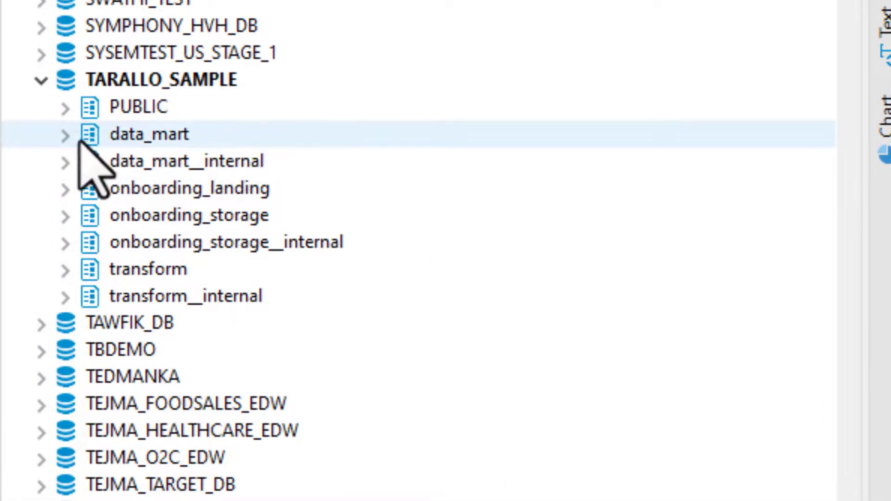
{"action": "left_click", "coordinate": [65, 135]}
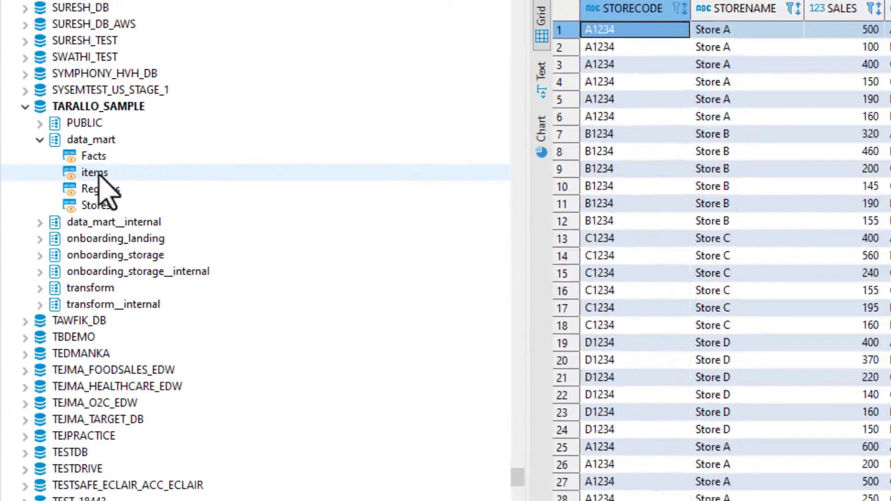
View the data of the items, Regions, Stores and Facts views in the data_mart schema, one after another.
{"action": "right_click", "coordinate": [158, 190]}
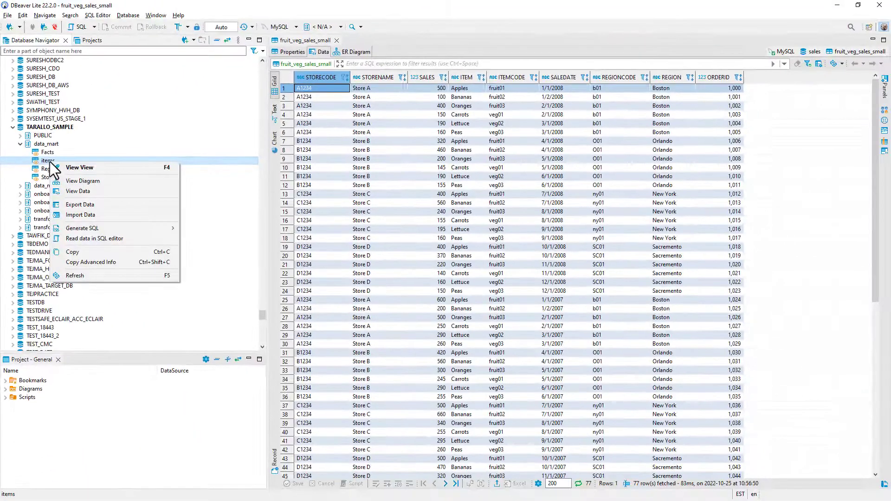
{"action": "left_click", "coordinate": [90, 190]}
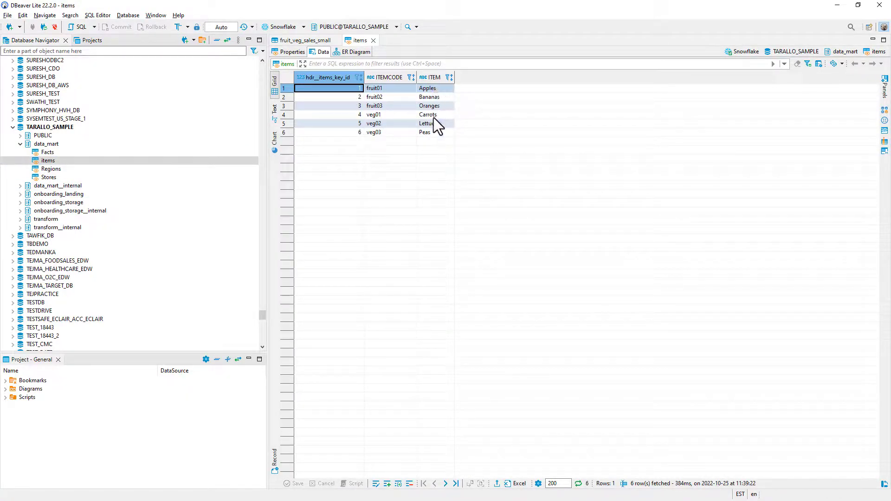
{"action": "right_click", "coordinate": [60, 170]}
{"action": "left_click", "coordinate": [89, 199]}
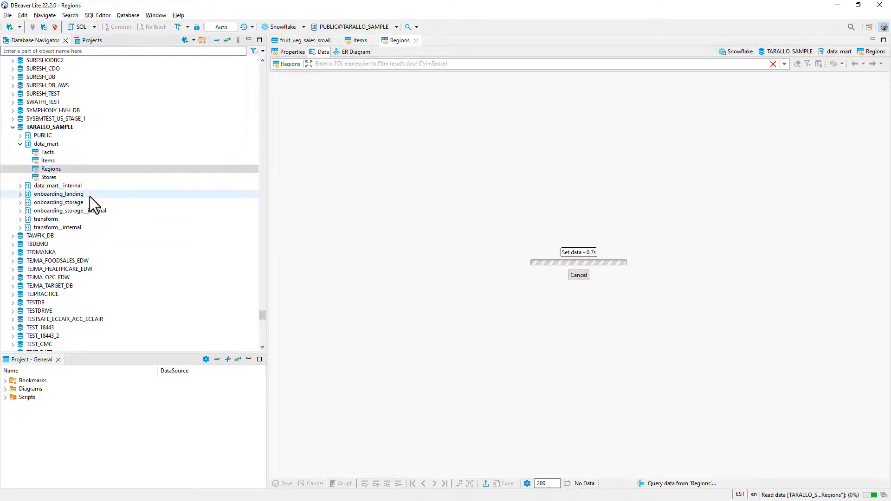
{"action": "right_click", "coordinate": [55, 177]}
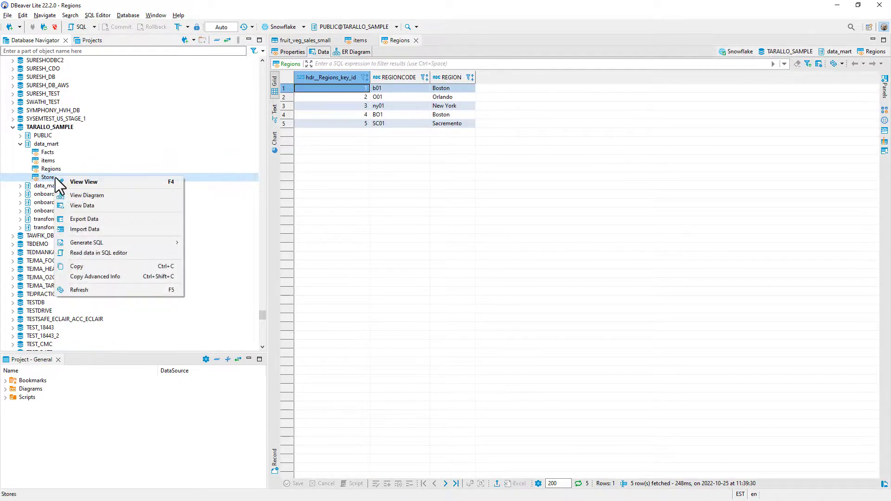
{"action": "left_click", "coordinate": [85, 205]}
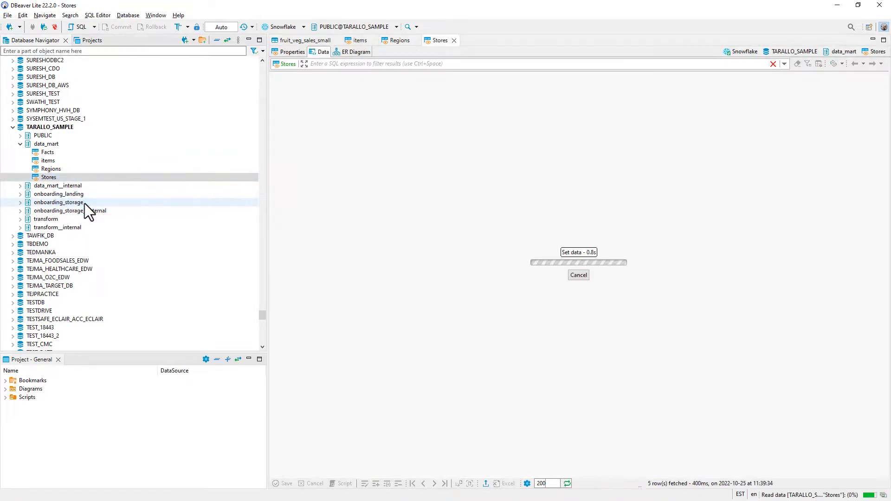
{"action": "right_click", "coordinate": [48, 152]}
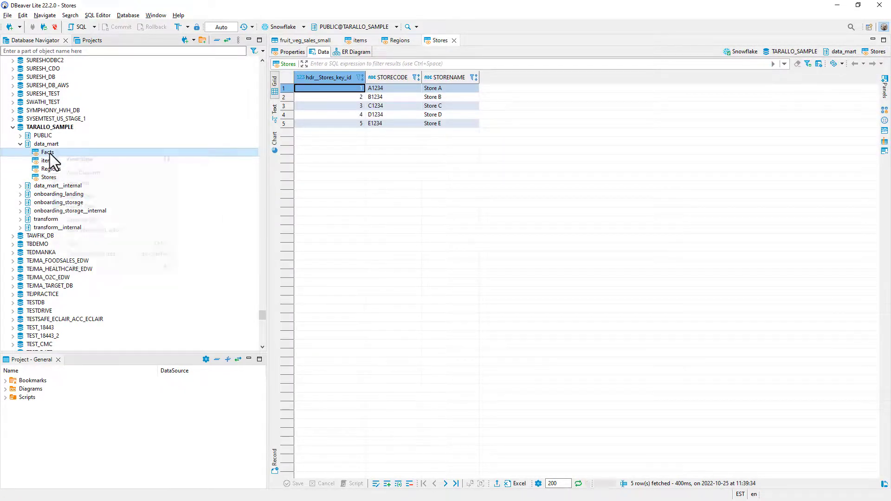
{"action": "left_click", "coordinate": [85, 181]}
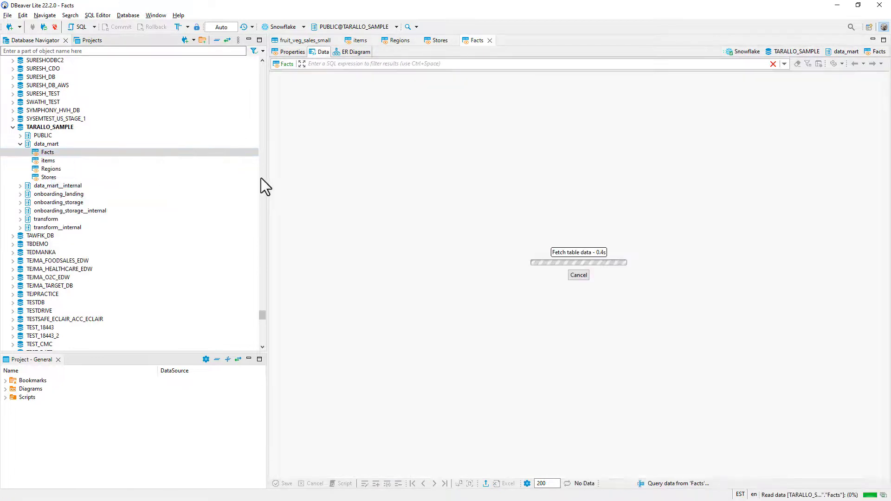